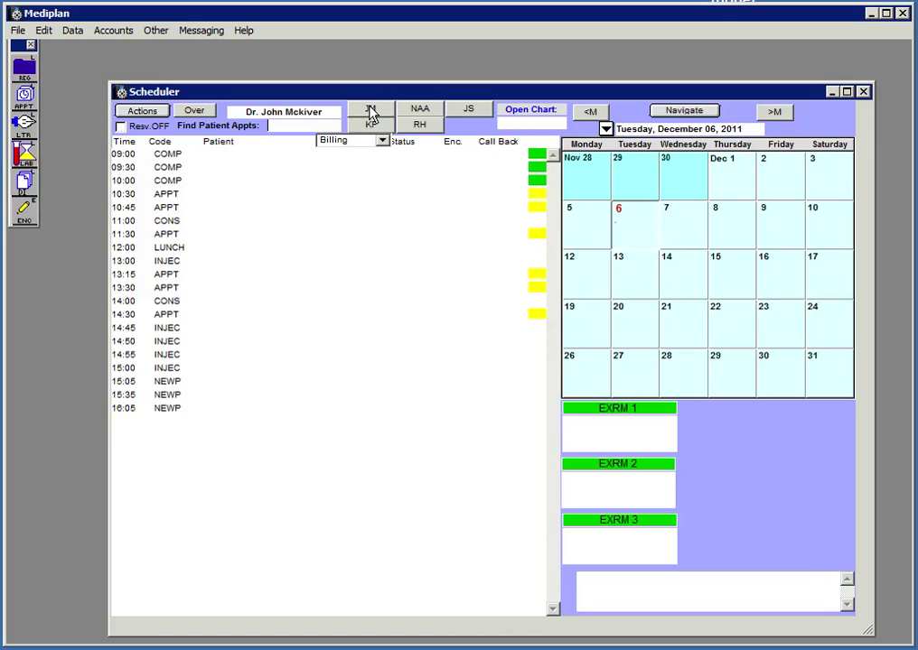
Browse several doctors' daily schedules, ending back on the first doctor's schedule.
left_click(416, 109)
left_click(461, 109)
left_click(419, 124)
left_click(370, 126)
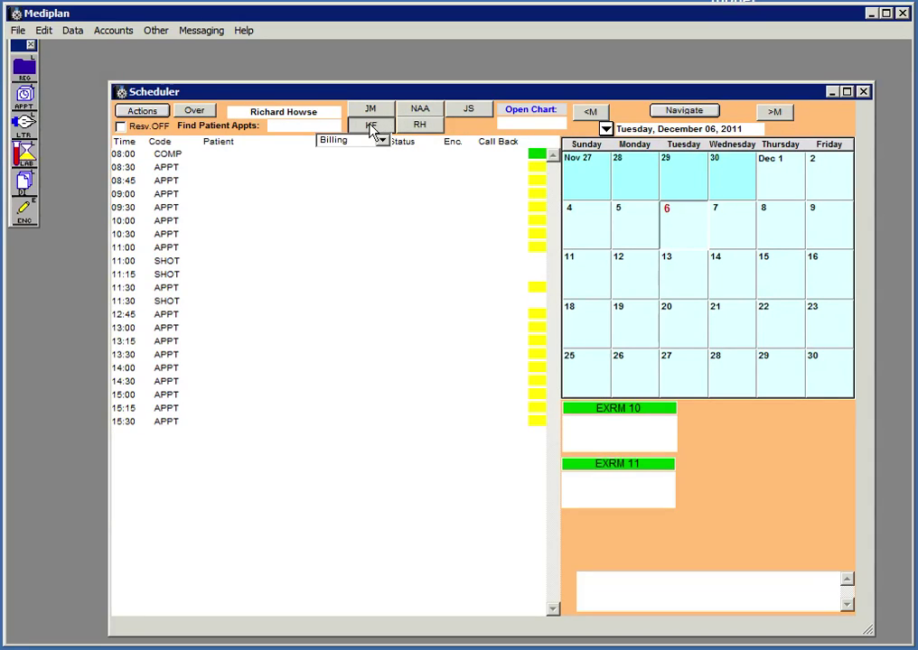
left_click(371, 108)
left_click(418, 110)
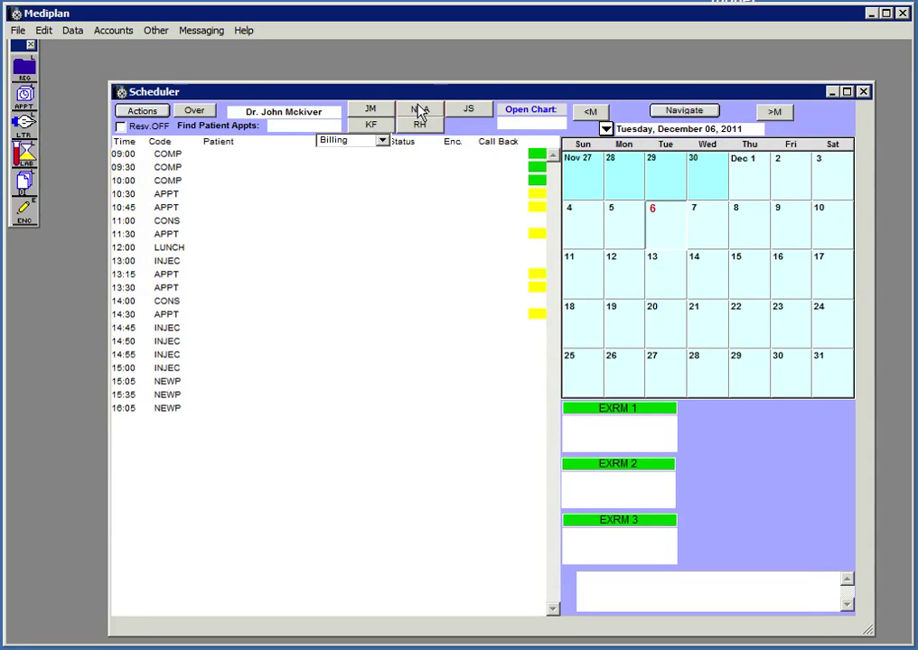
left_click(465, 109)
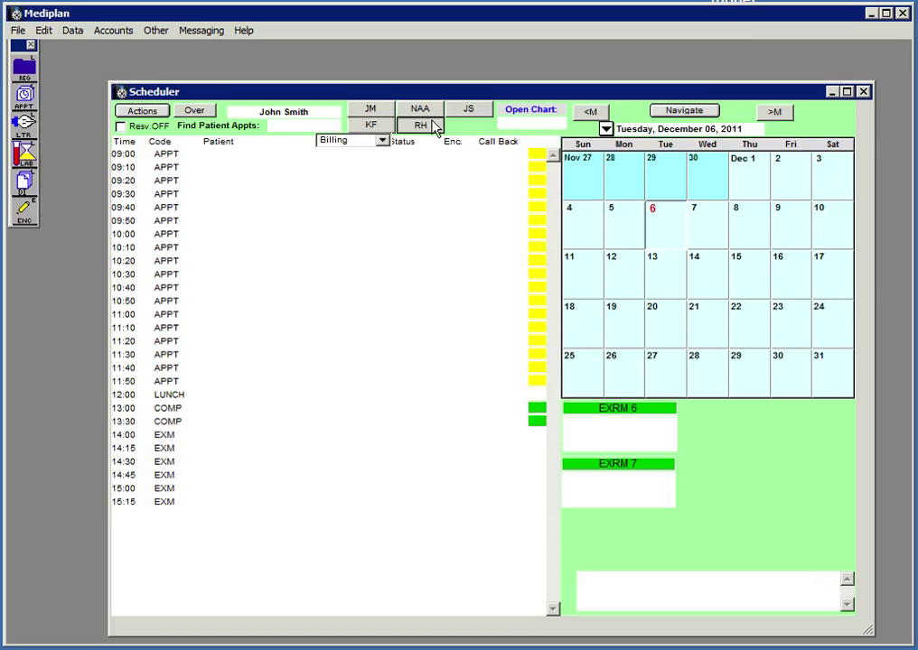
left_click(425, 123)
left_click(374, 125)
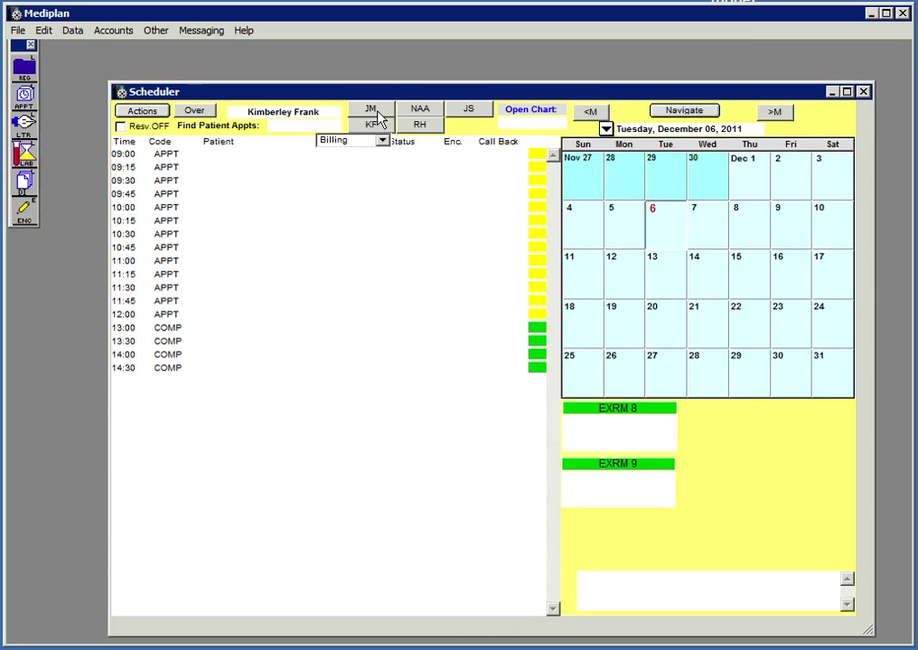
left_click(368, 110)
Pick other doctors from the doctor list, return to the first doctor, and leave date navigation unchanged.
left_click(268, 117)
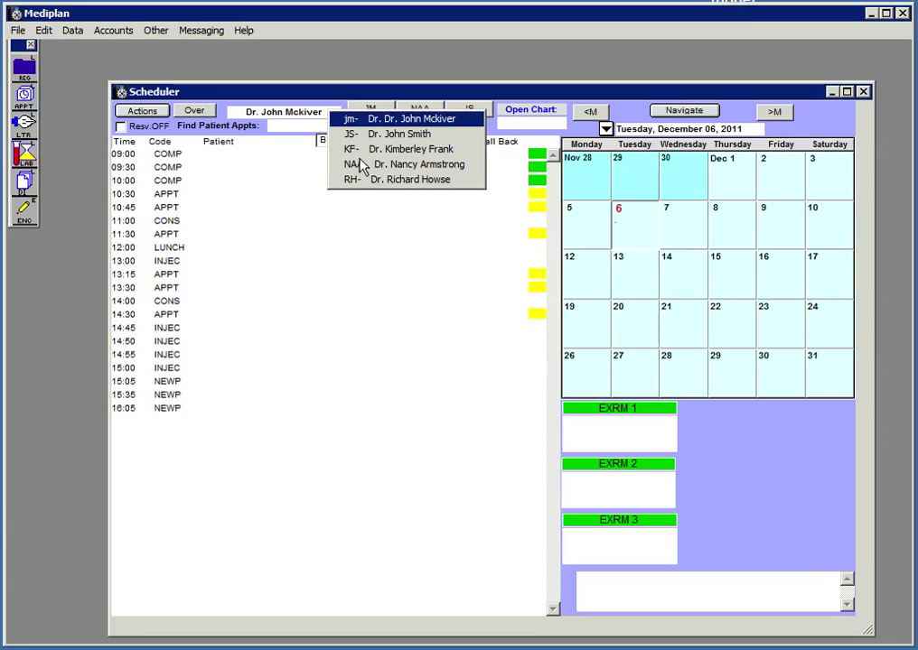
left_click(358, 180)
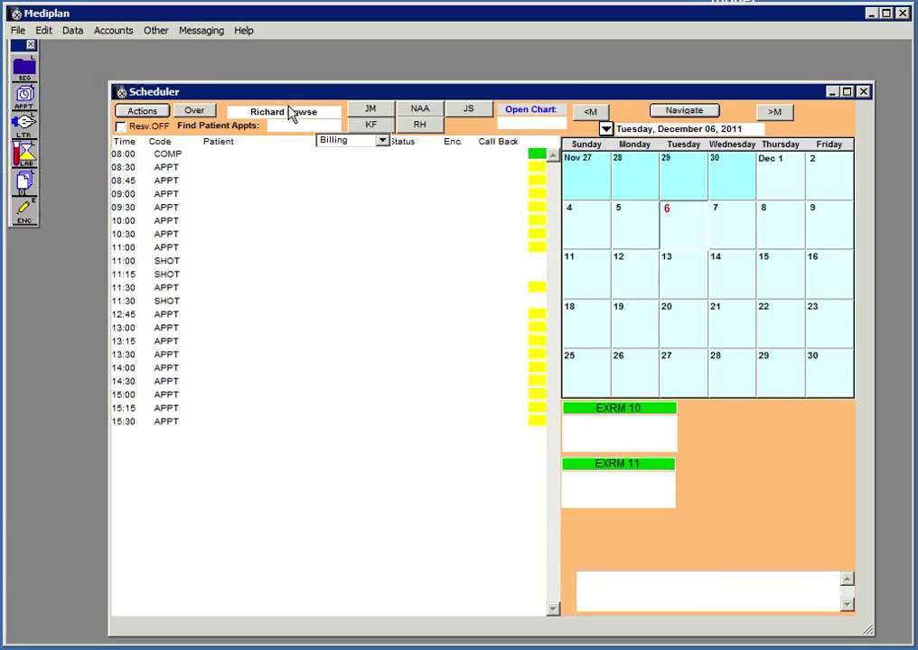
left_click(293, 113)
left_click(334, 131)
left_click(332, 113)
left_click(379, 109)
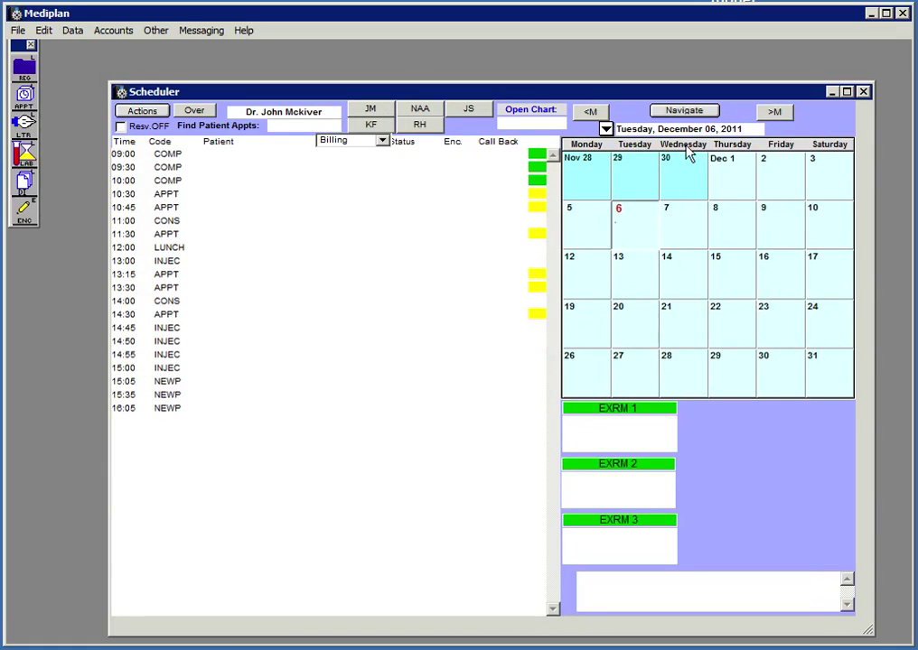
left_click(690, 112)
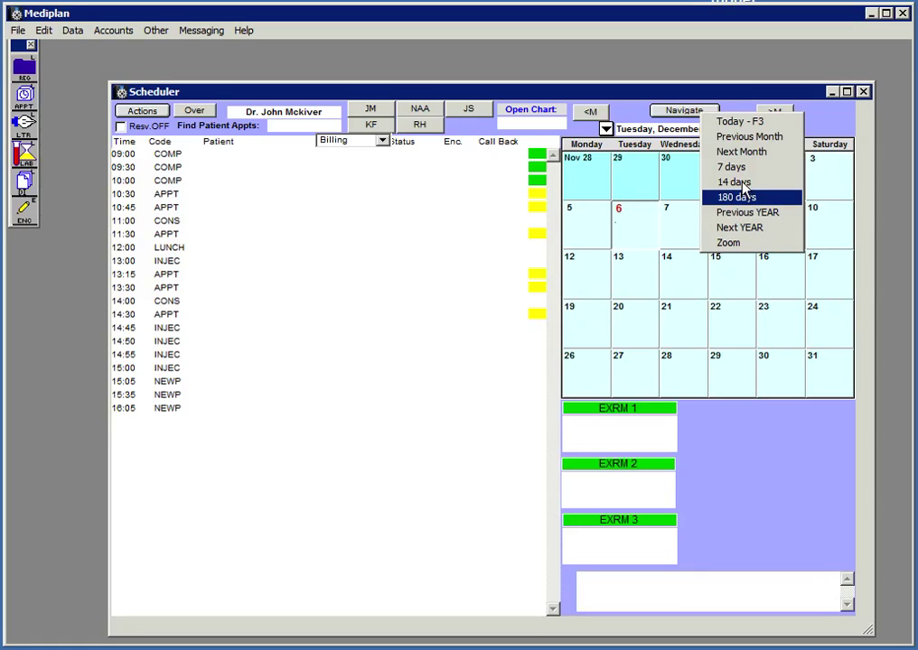
left_click(591, 107)
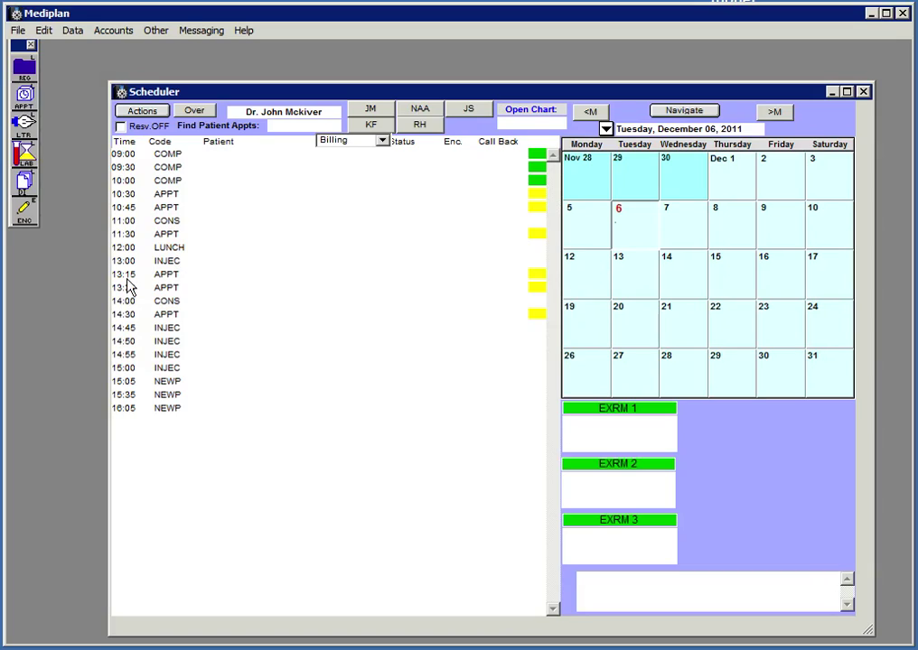
Book the existing patient at 10:00 with reason Physical and note 'Sore throat'.
double_click(125, 181)
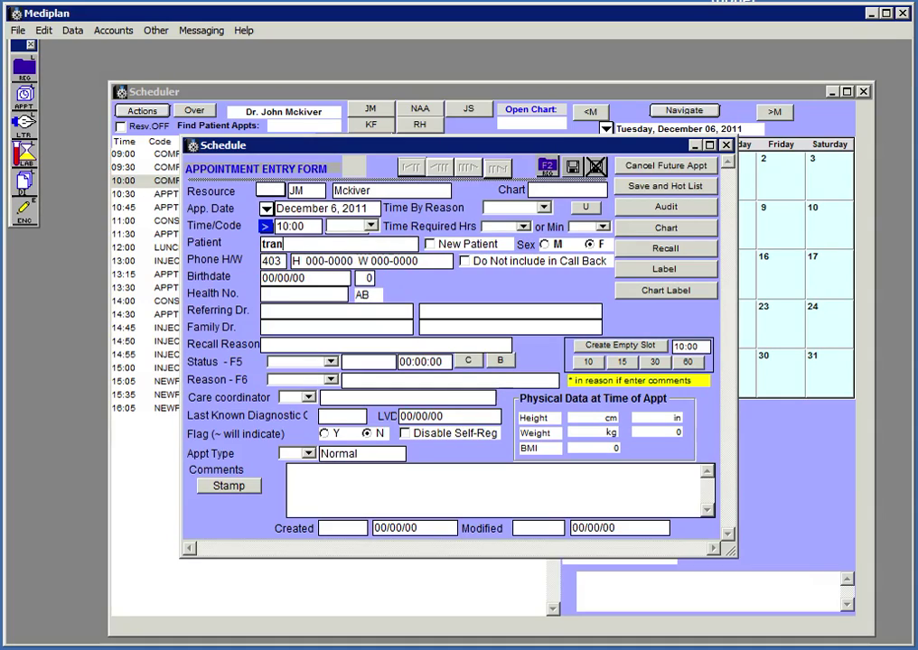
key("Return")
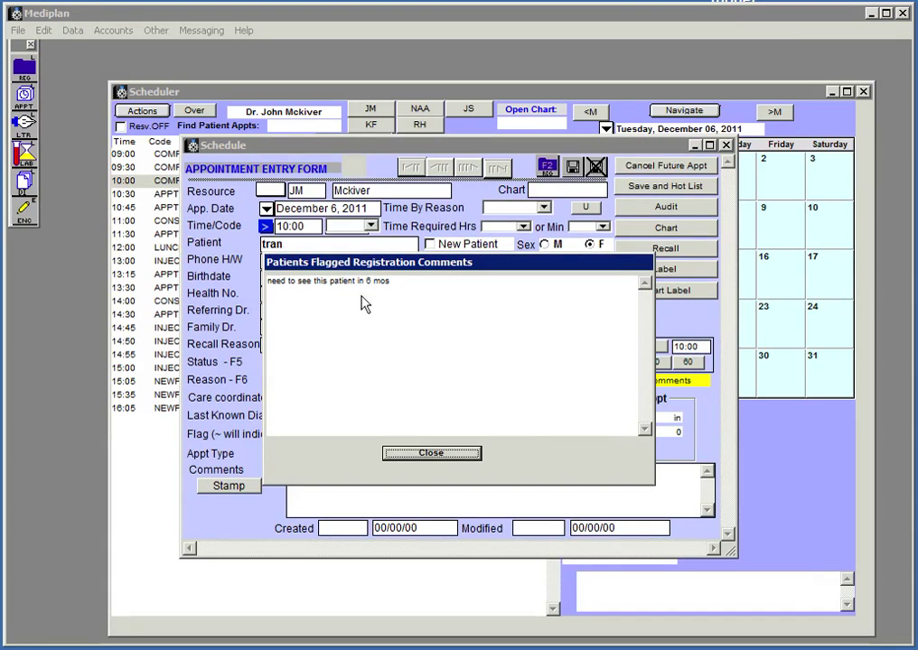
left_click(408, 455)
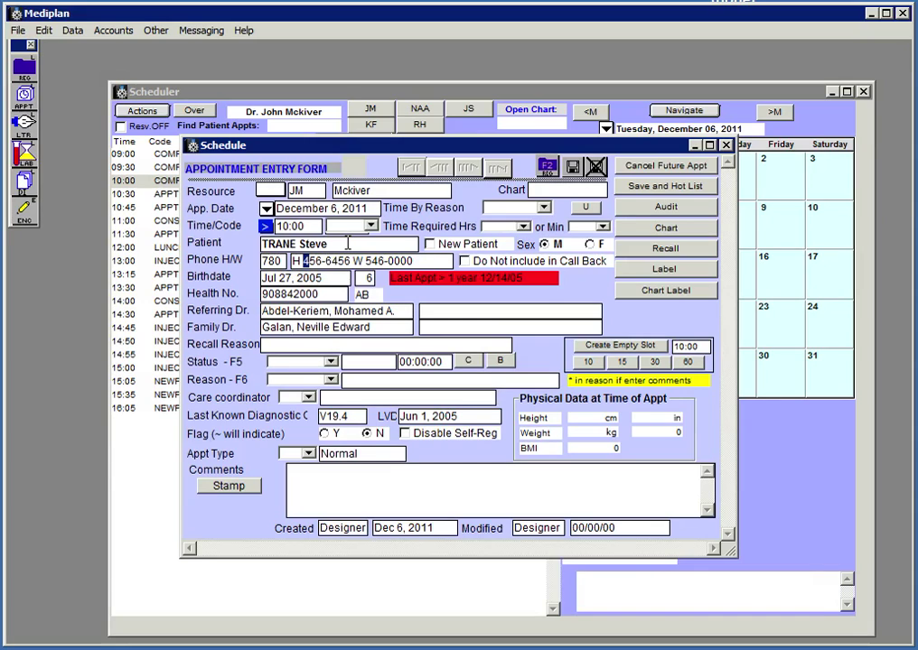
left_click(330, 380)
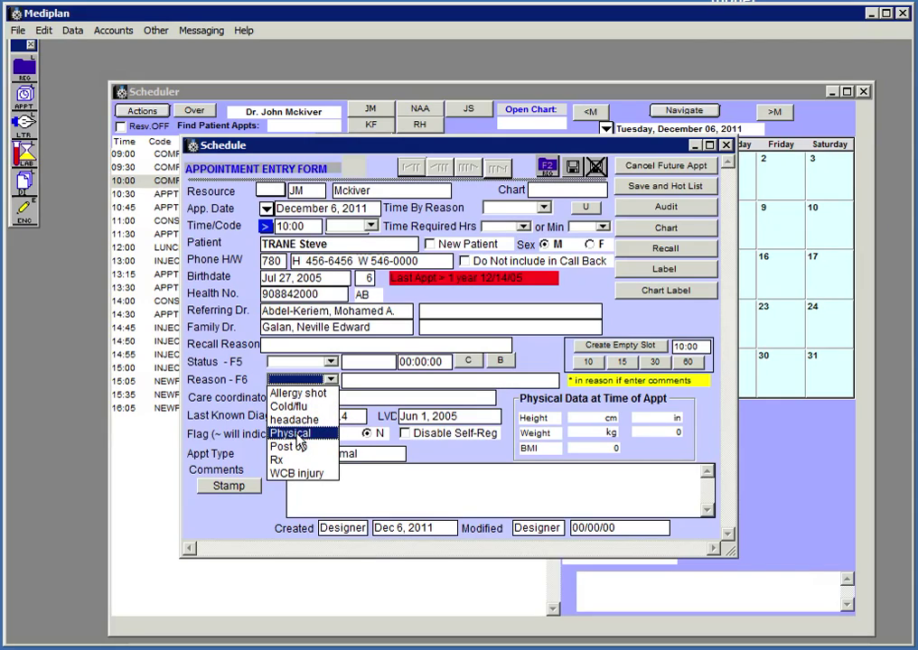
left_click(298, 434)
left_click(389, 380)
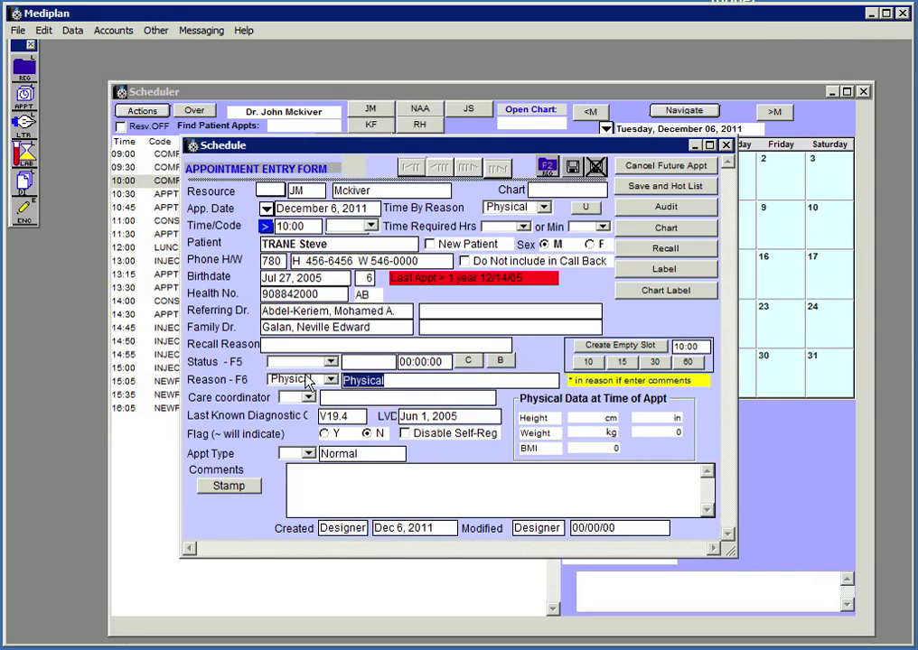
type("Sore throat")
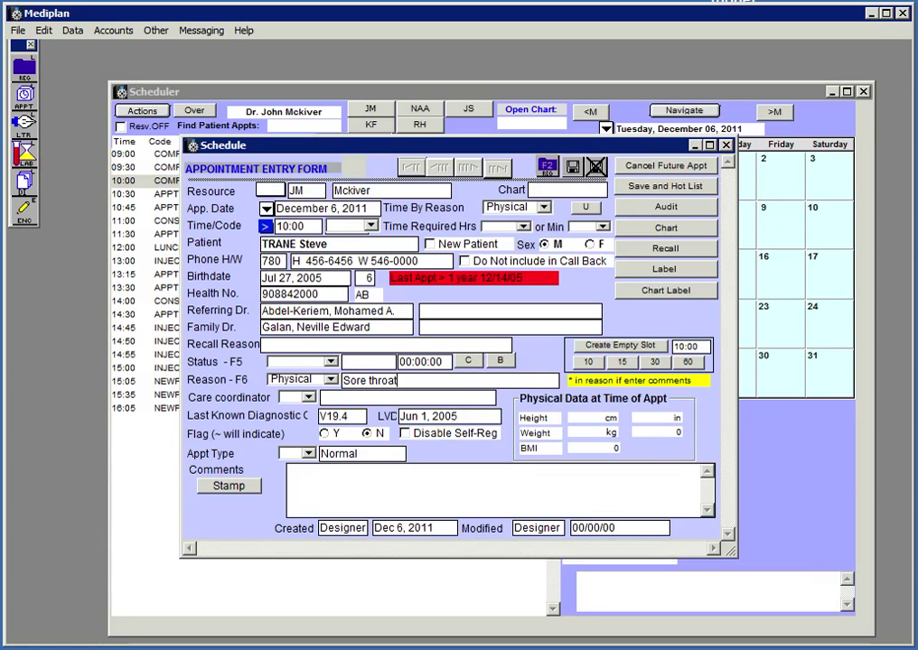
left_click(573, 171)
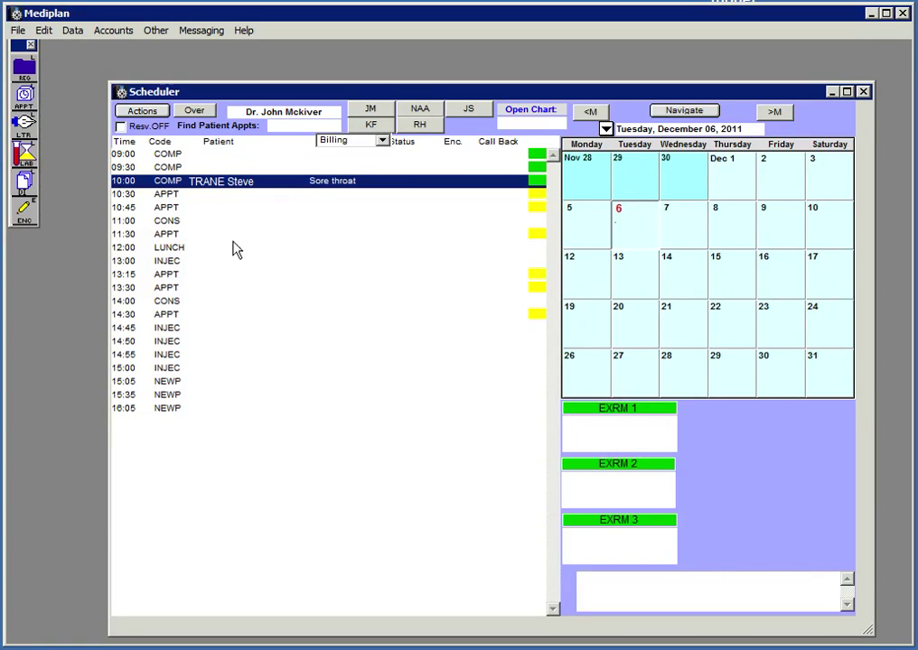
From the 13:15 slot, start a new patient chart and enter the test patient's name.
double_click(126, 275)
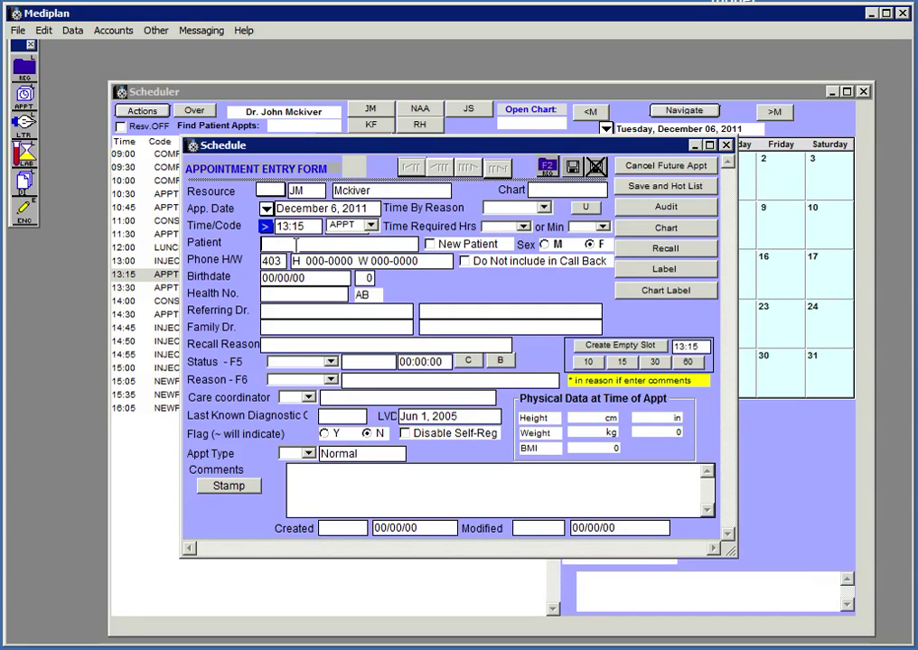
type("123456978")
key("Return")
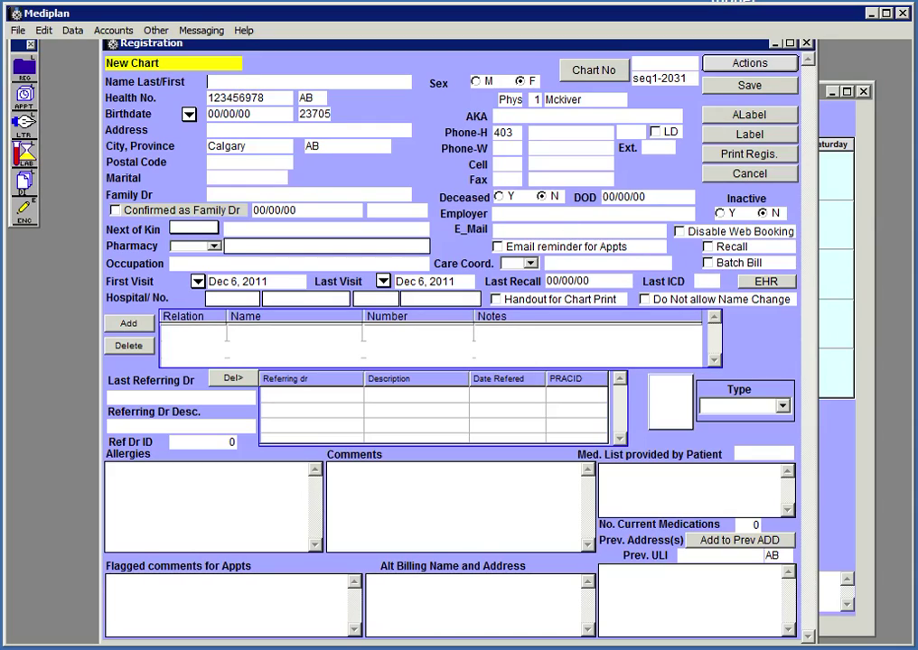
type("test cara")
key("Tab")
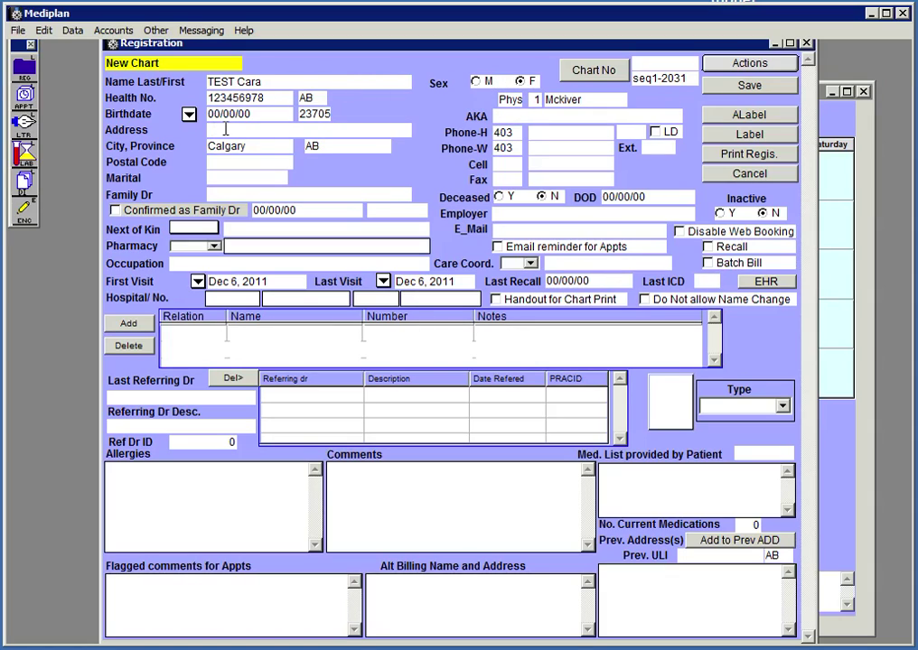
key("Tab")
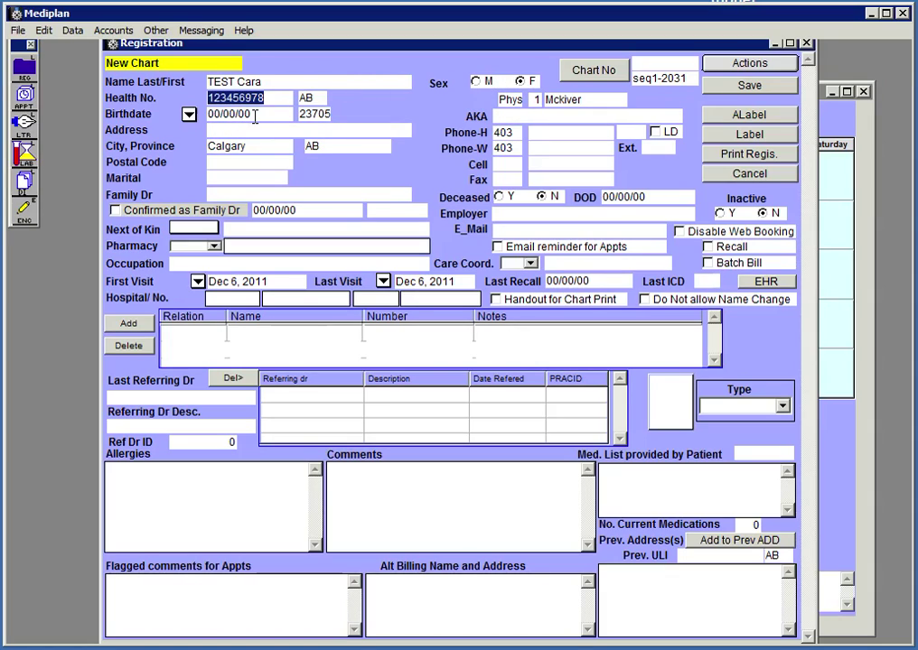
key("Tab")
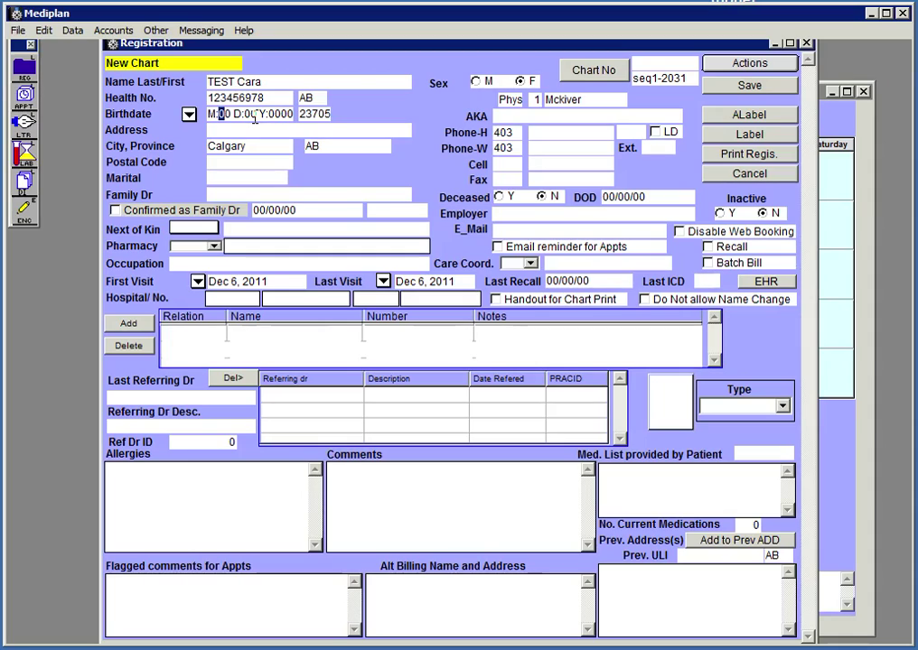
type("05121984")
key("Tab")
type("Telinsys")
key("BackSpace")
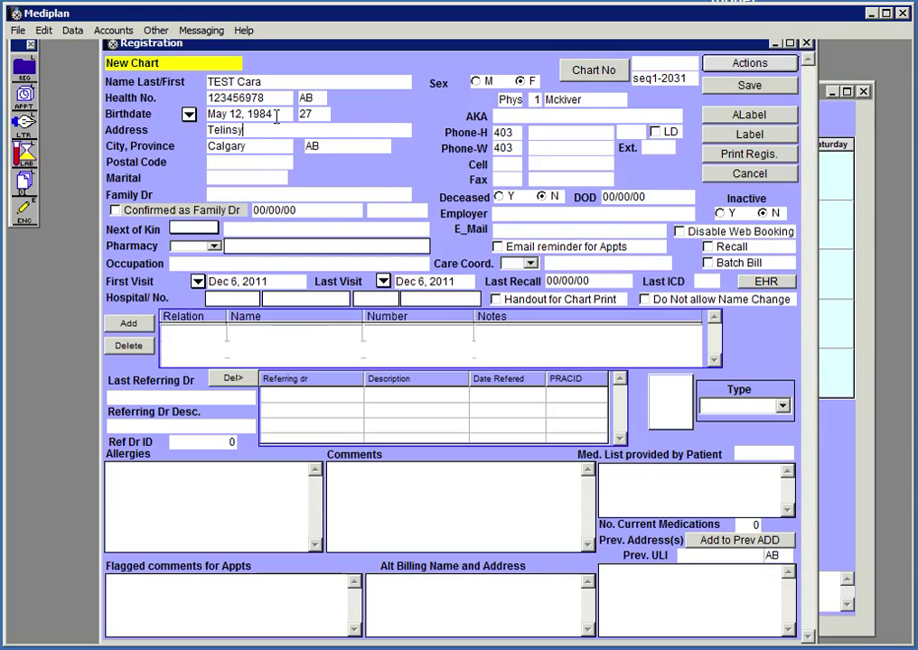
type("n System")
key("Tab")
key("Tab")
type("T2")
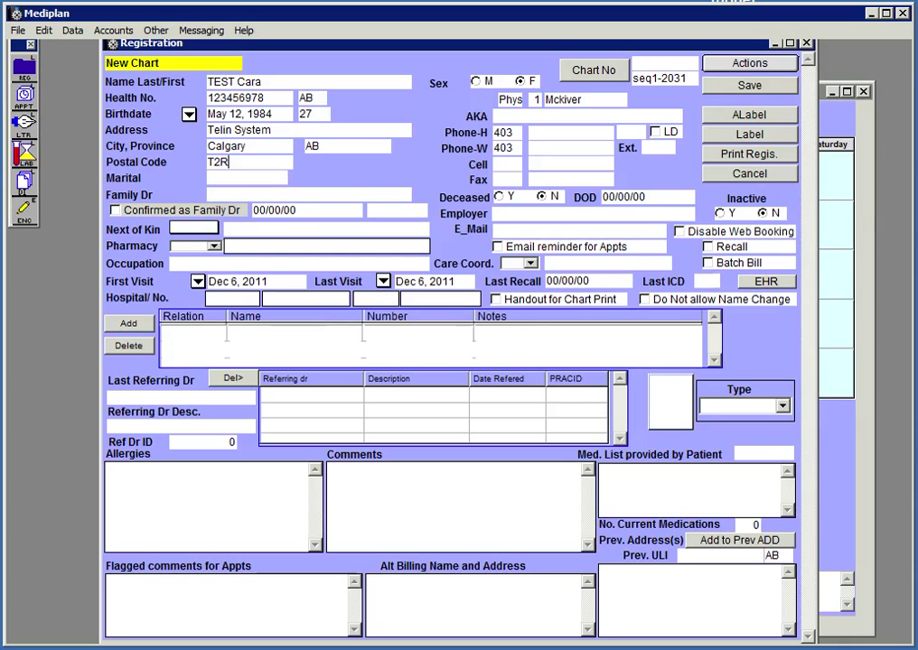
type("R 2J1")
Enter the patient's home phone number and e-mail address, and turn on e-mail reminders.
left_click(553, 132)
type("2970270")
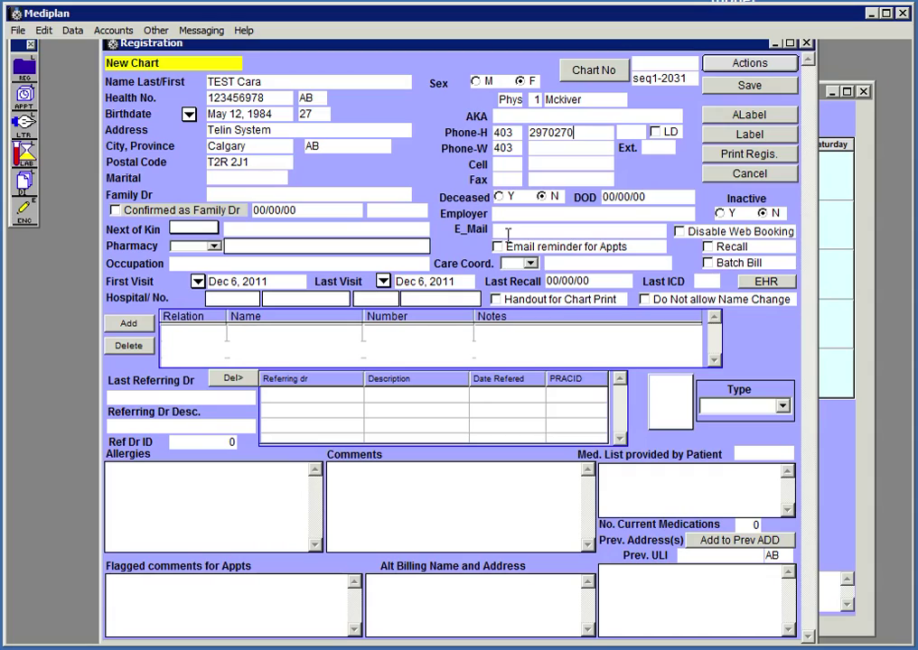
left_click(508, 231)
type("caratelin.o")
key("BackSpace")
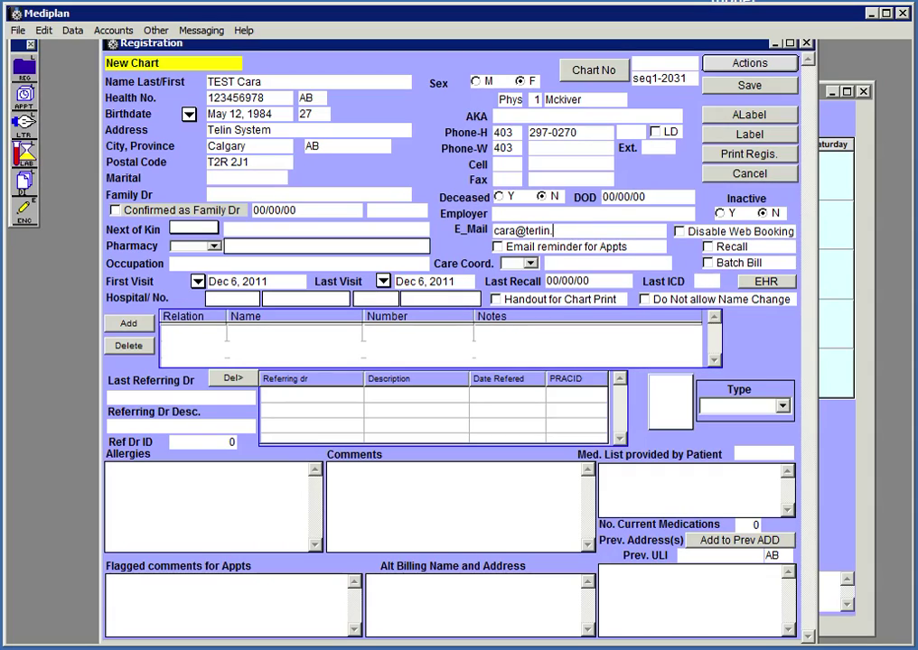
key("BackSpace")
type("in.com")
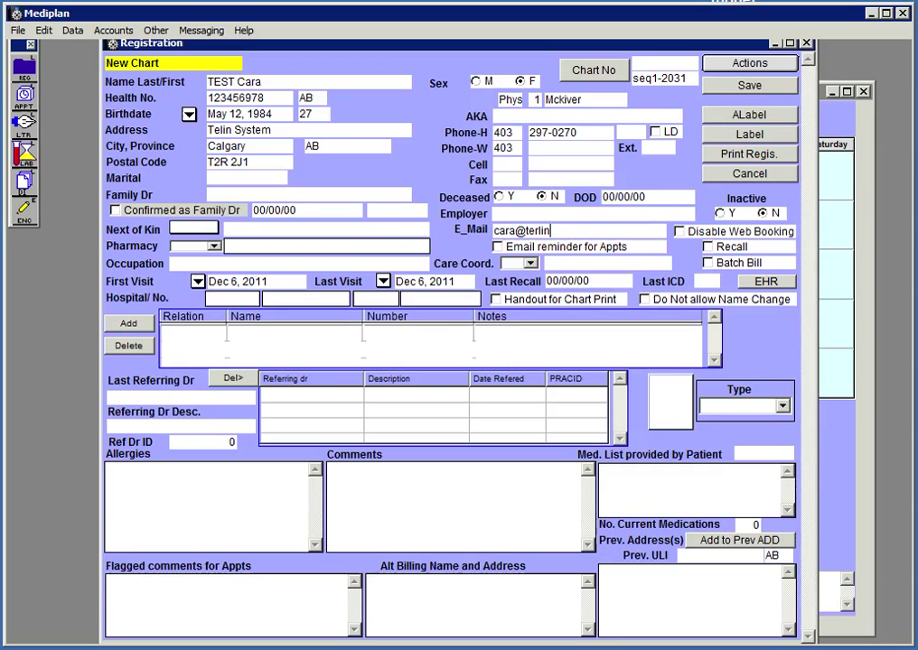
left_click(497, 248)
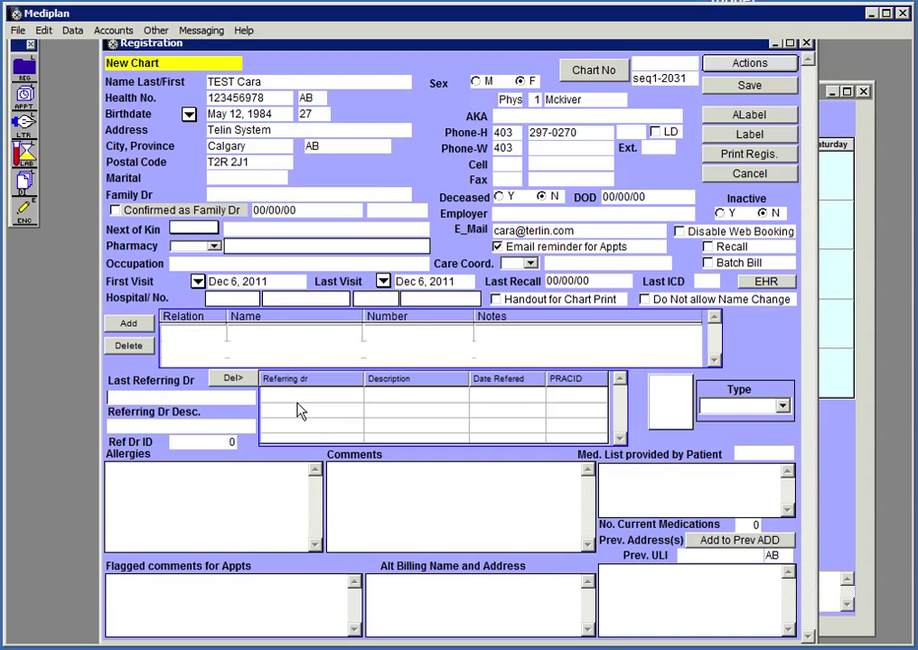
Look up and select the referring doctor, then save the registration.
left_click(136, 397)
type("smith")
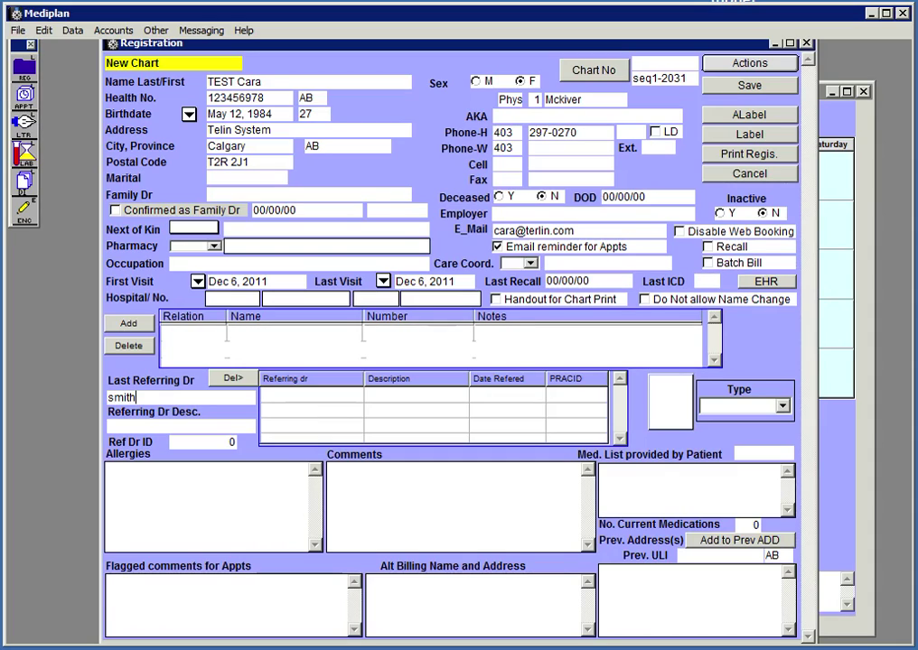
key("Return")
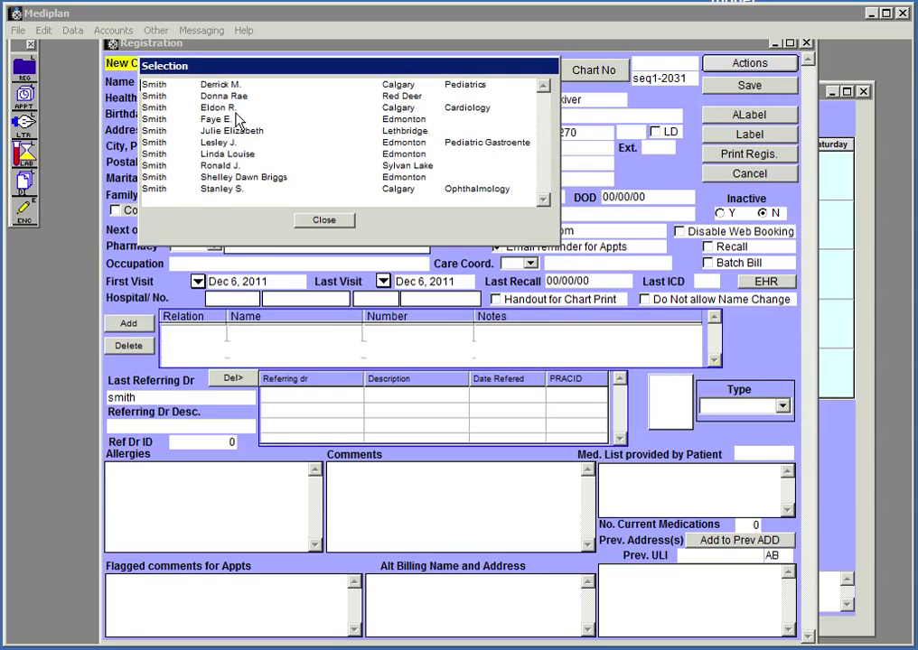
double_click(207, 119)
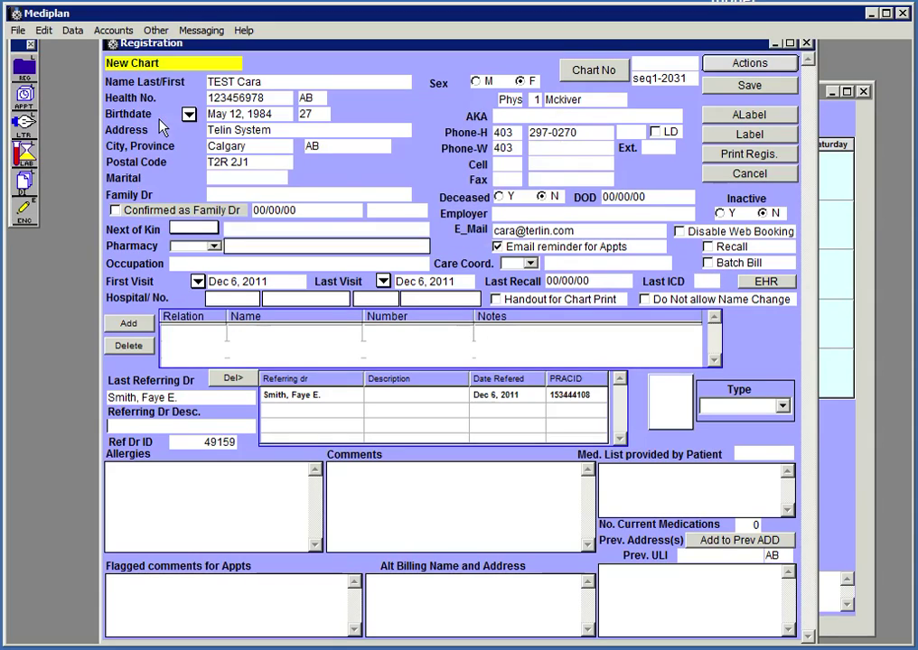
left_click(729, 87)
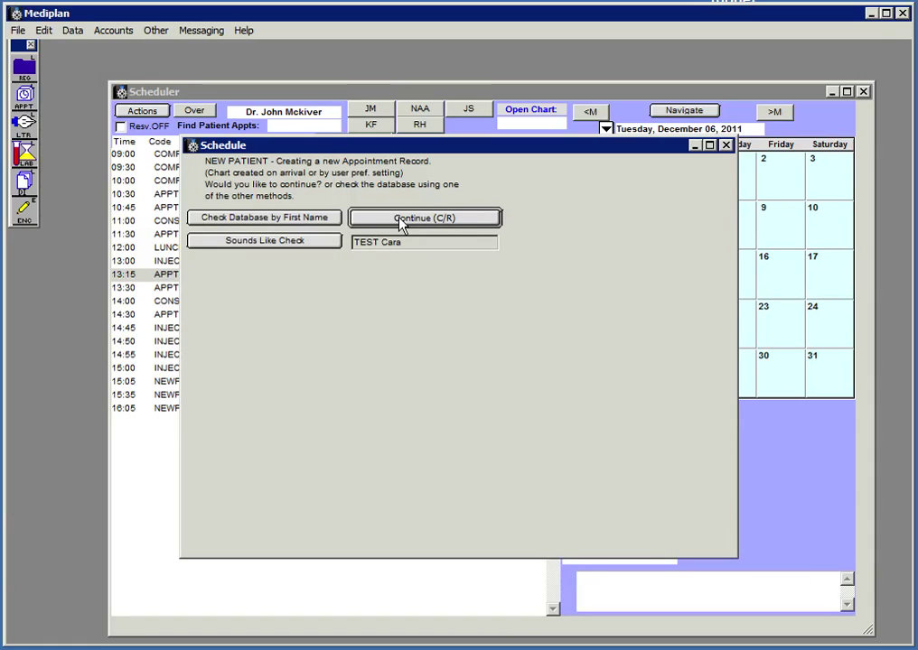
Continue to the new patient's 13:15 appointment, set reason Physical, and save it.
left_click(402, 221)
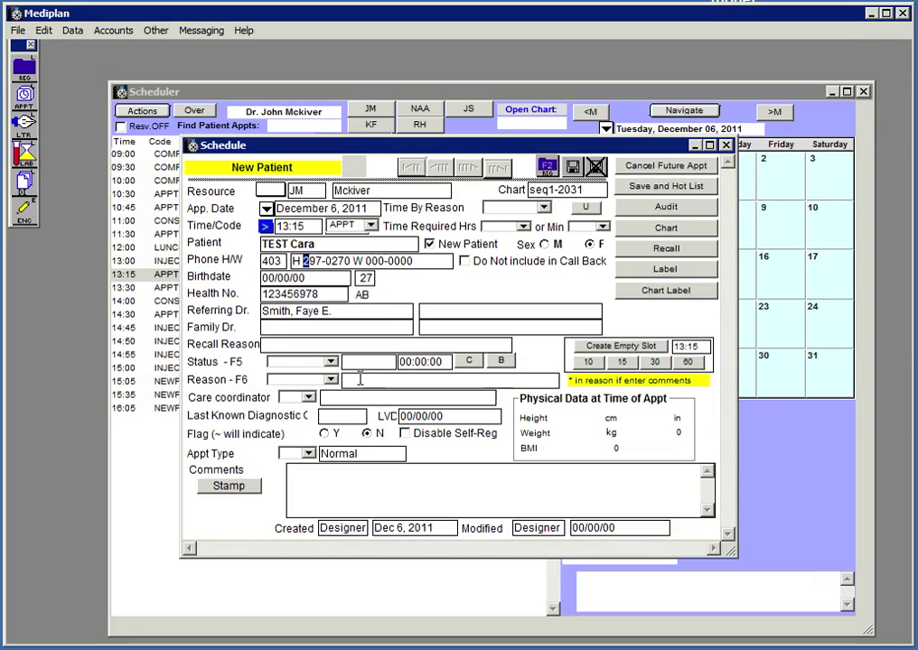
left_click(331, 379)
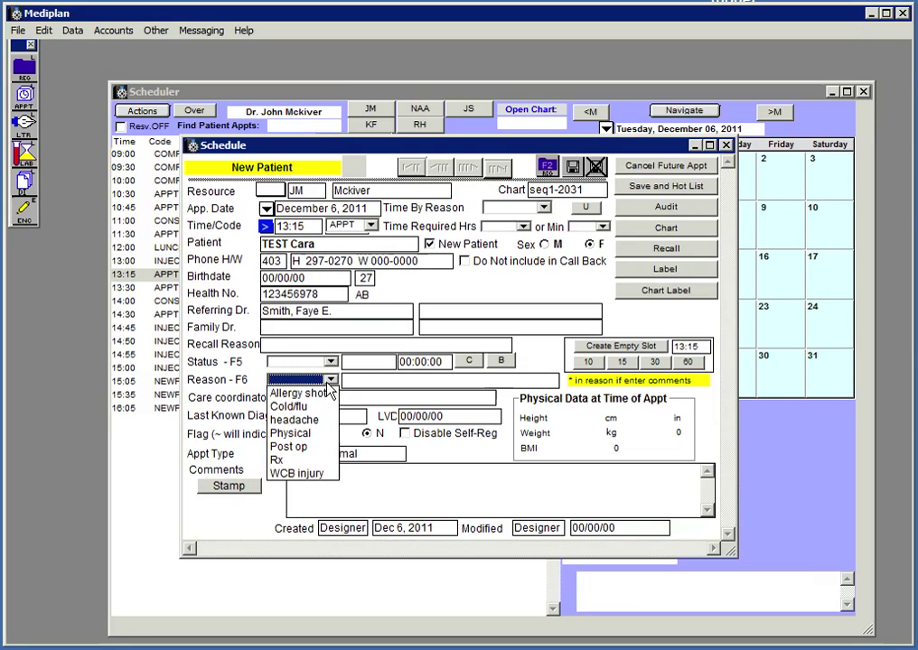
left_click(300, 434)
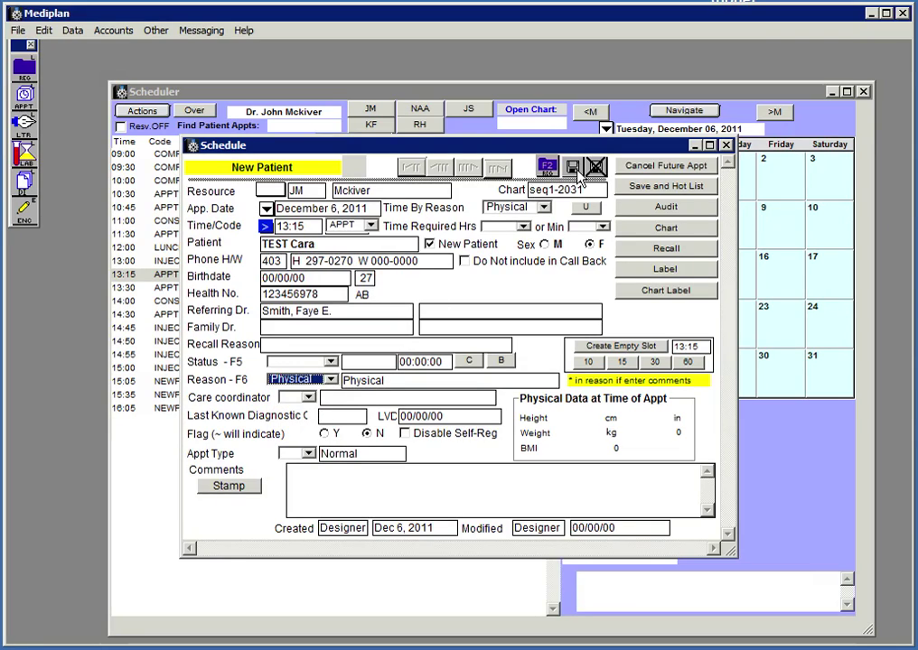
left_click(576, 170)
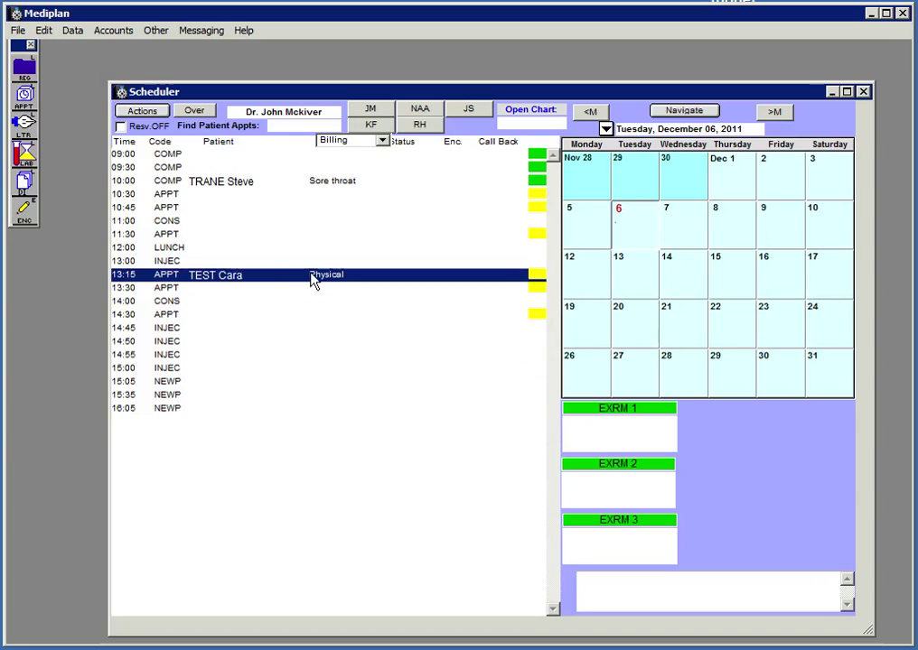
Drag the Sore throat appointment from 10:00 to 15:05 and confirm the move.
left_click(206, 293)
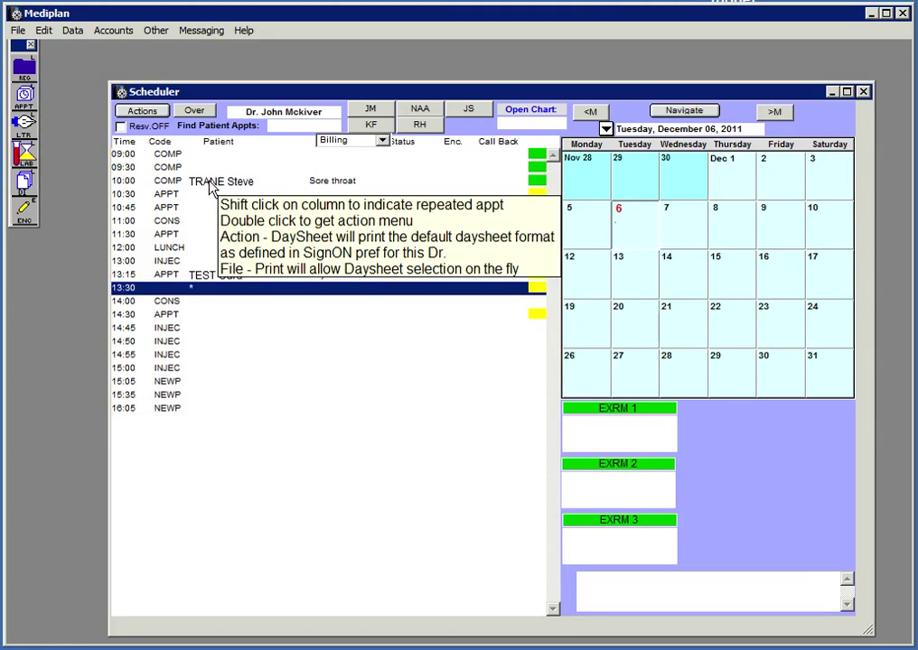
left_click_drag(208, 181, 214, 380)
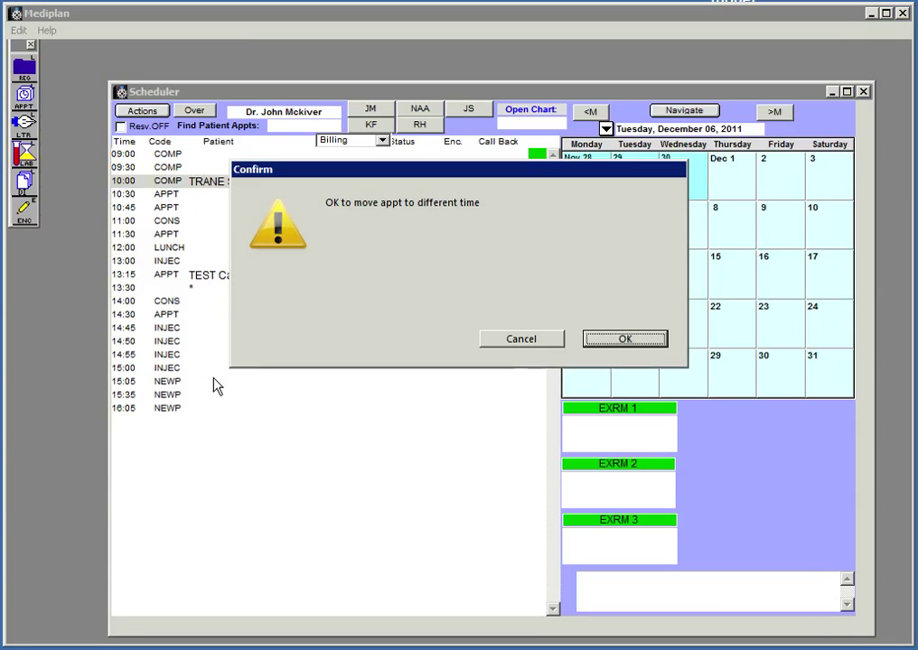
left_click(622, 337)
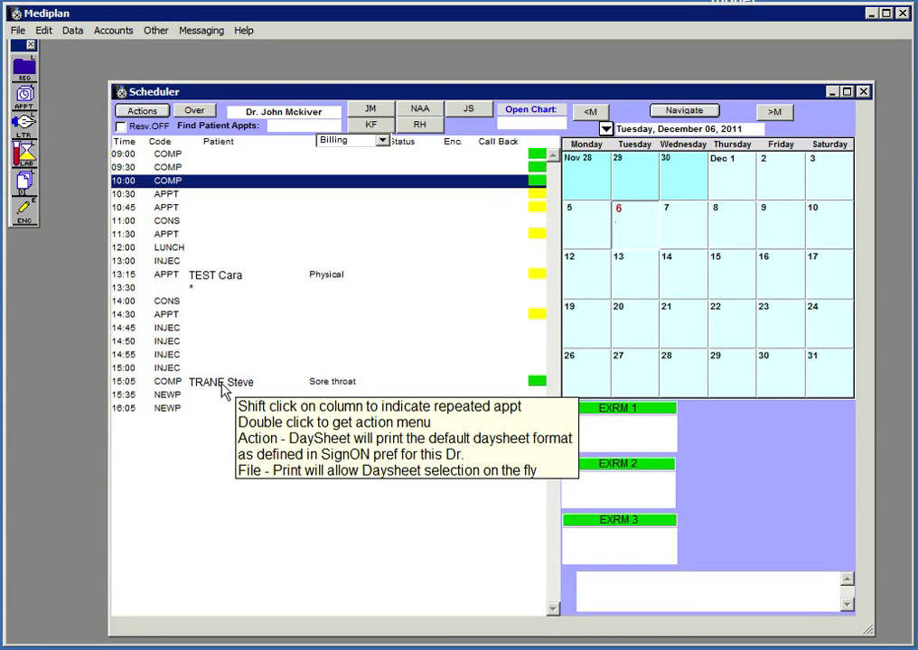
double_click(222, 386)
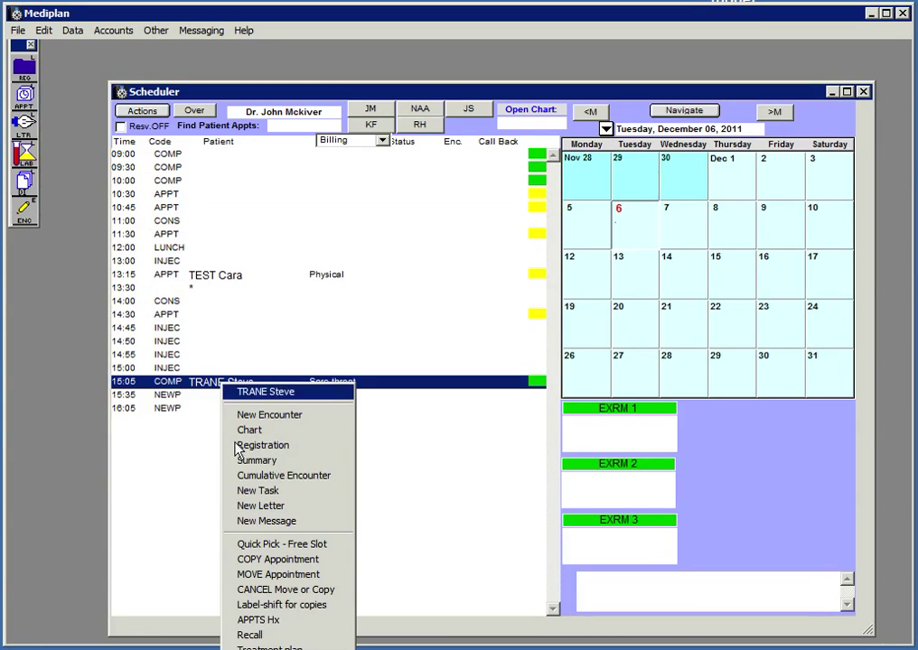
Move the Sore throat appointment to 10:00 on Wednesday, Dec 7, then return to Dec 6.
left_click(282, 576)
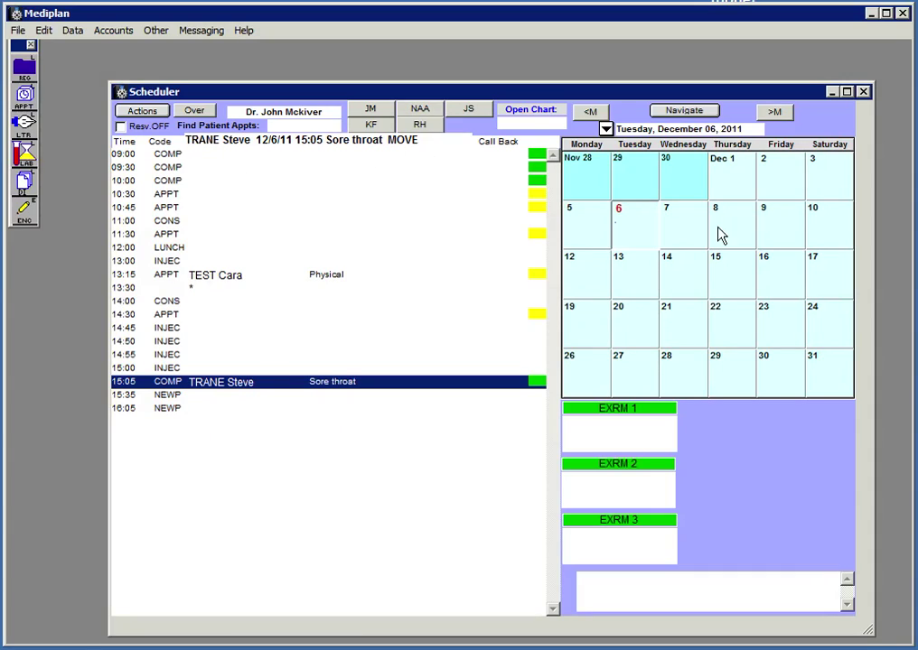
left_click(685, 225)
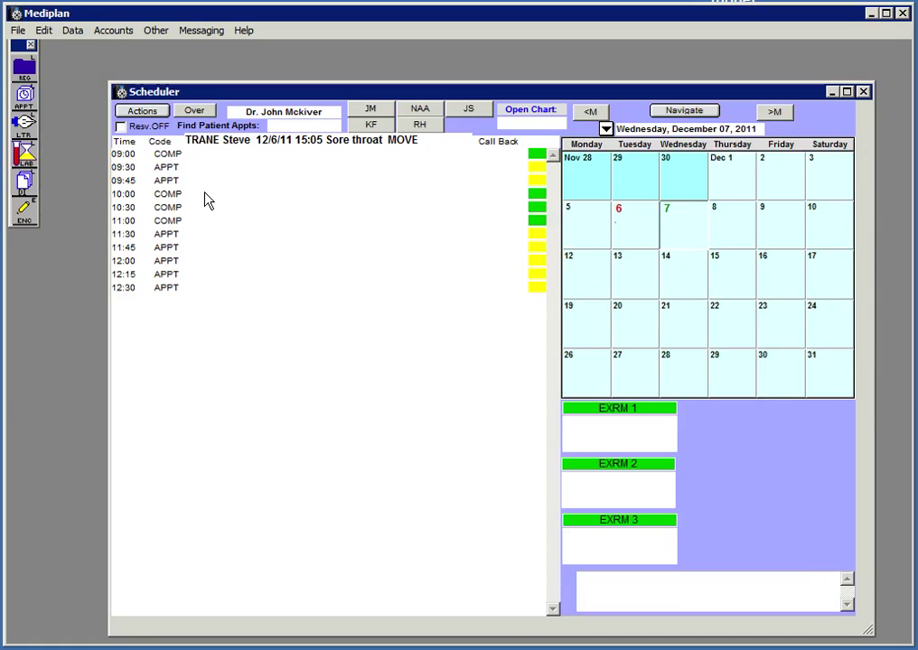
mouse_move(207, 199)
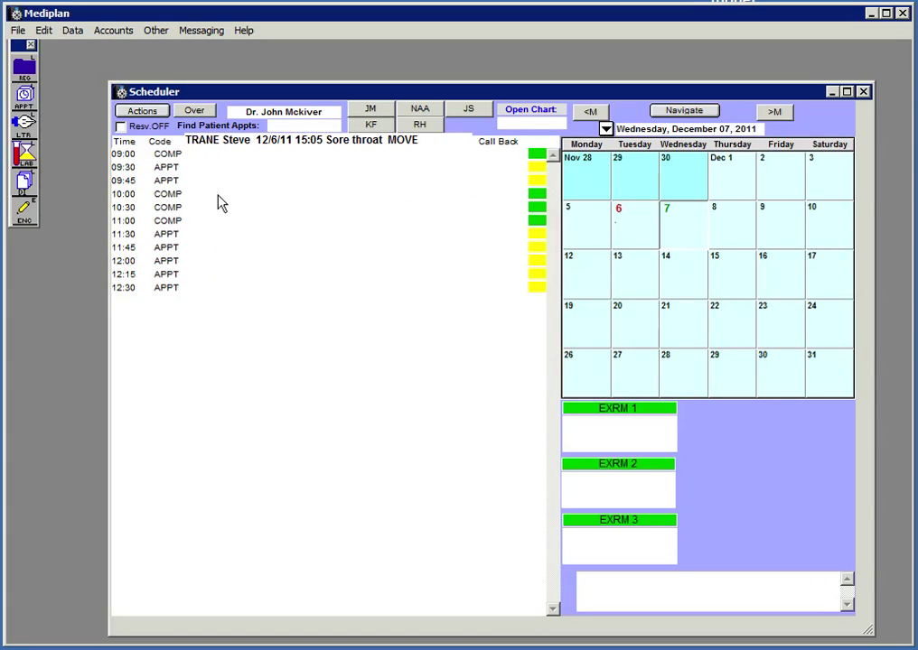
left_click(218, 198)
left_click(625, 341)
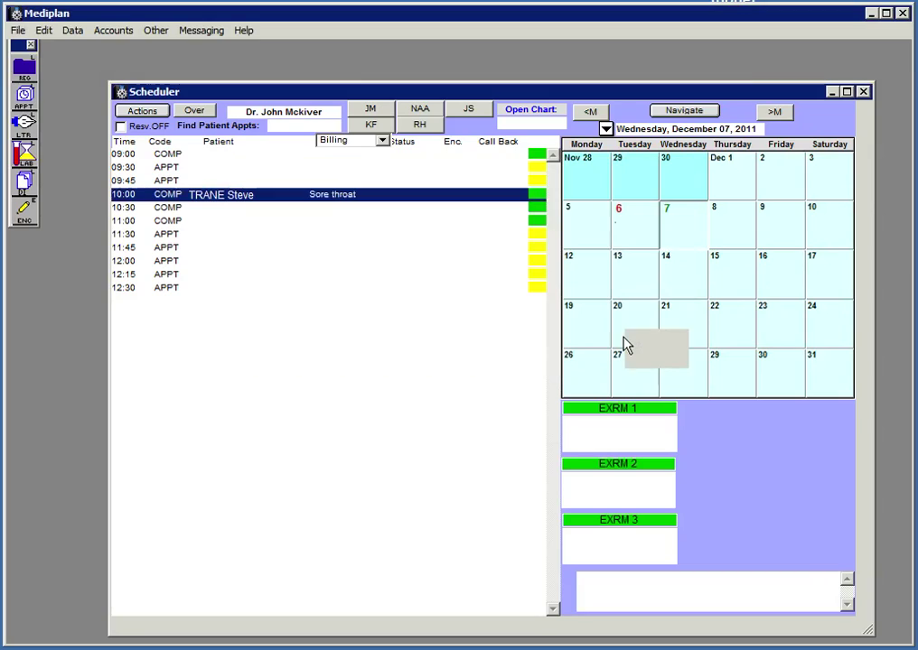
left_click(630, 209)
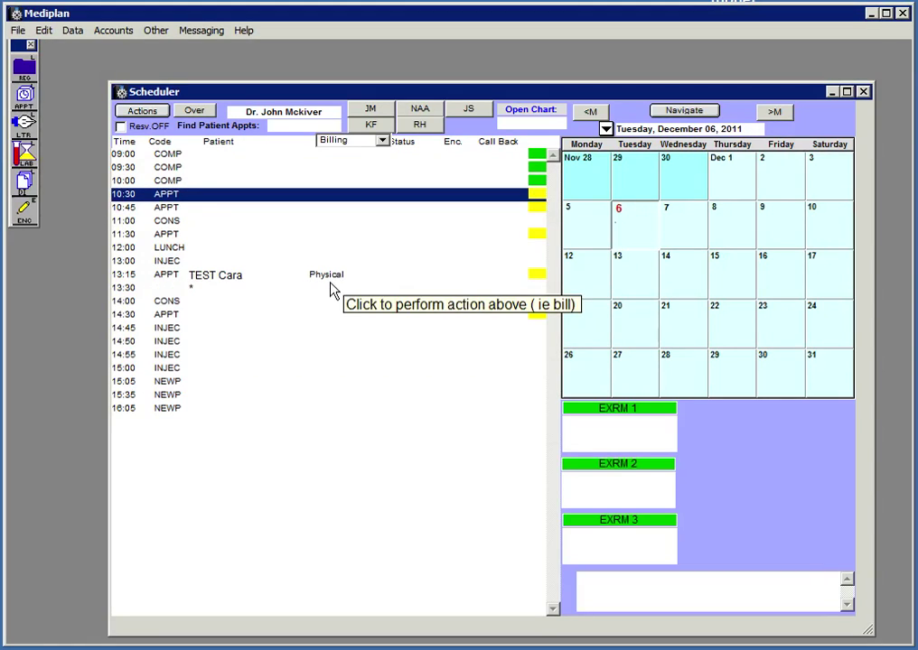
Set the Dec 6 13:15 Physical appointment's status to Arrived and reselect that row.
left_click(644, 265)
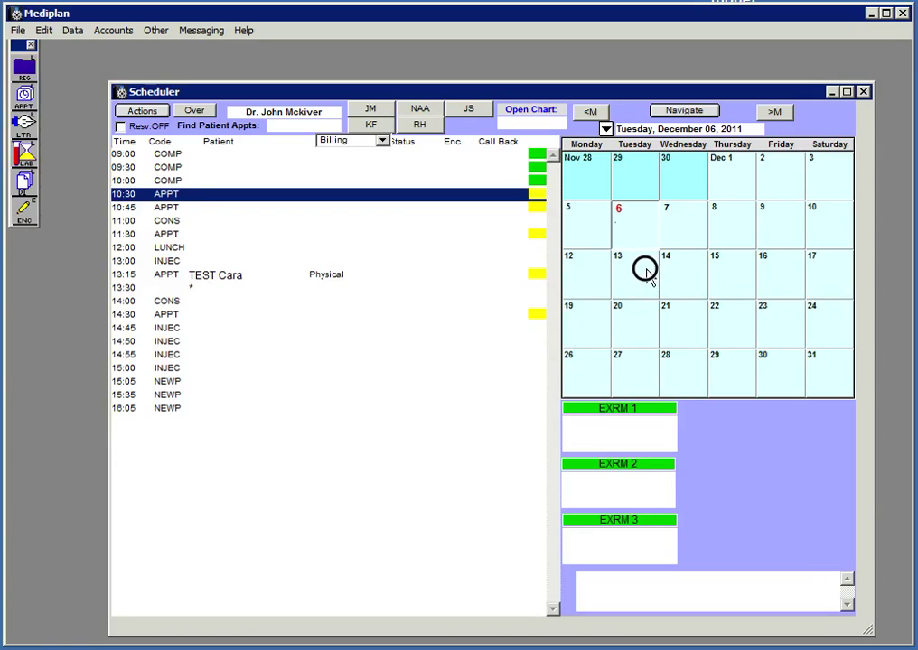
left_click(631, 224)
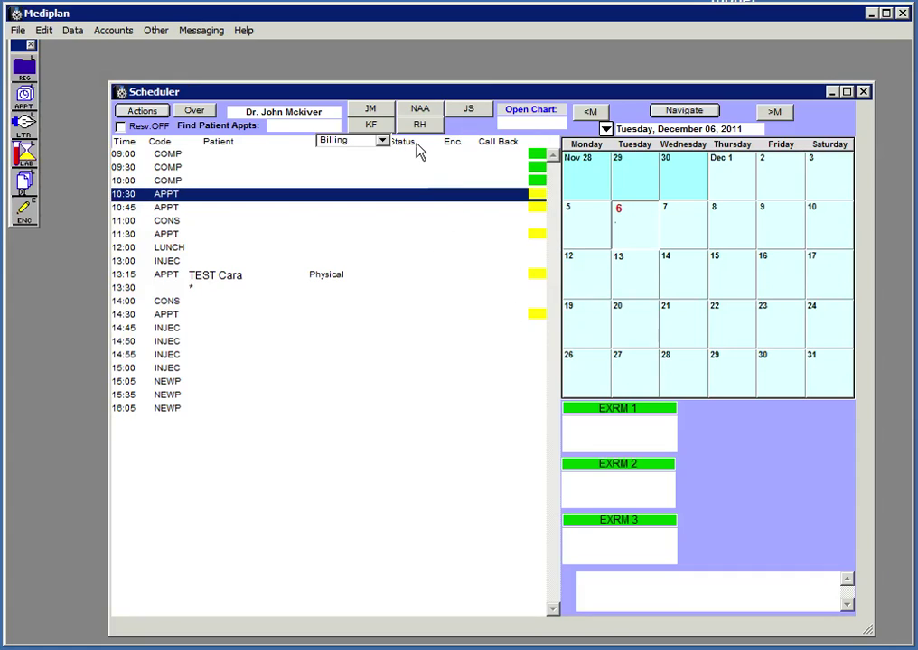
left_click(407, 277)
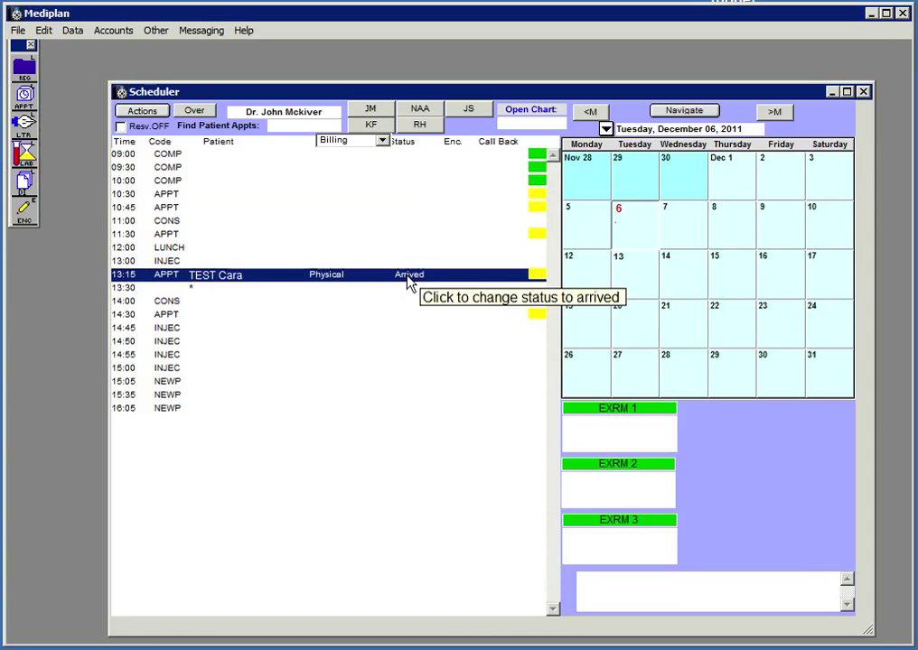
right_click(409, 283)
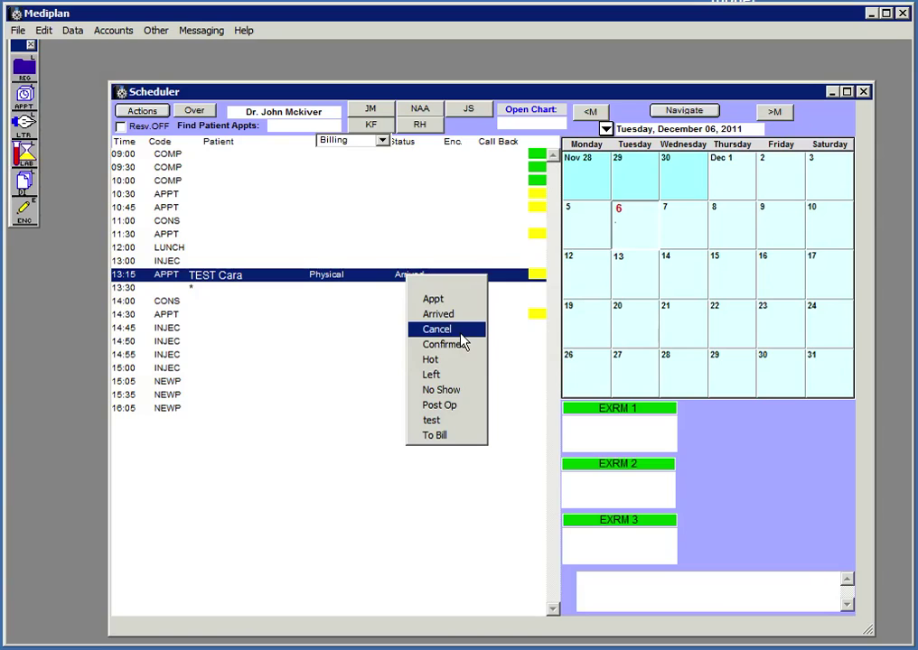
left_click(344, 205)
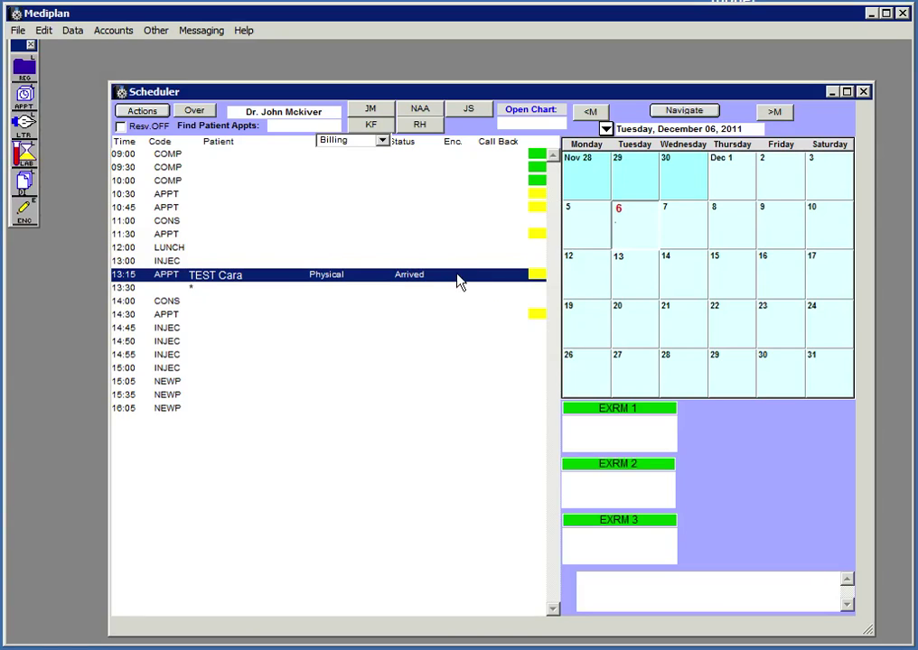
left_click(207, 277)
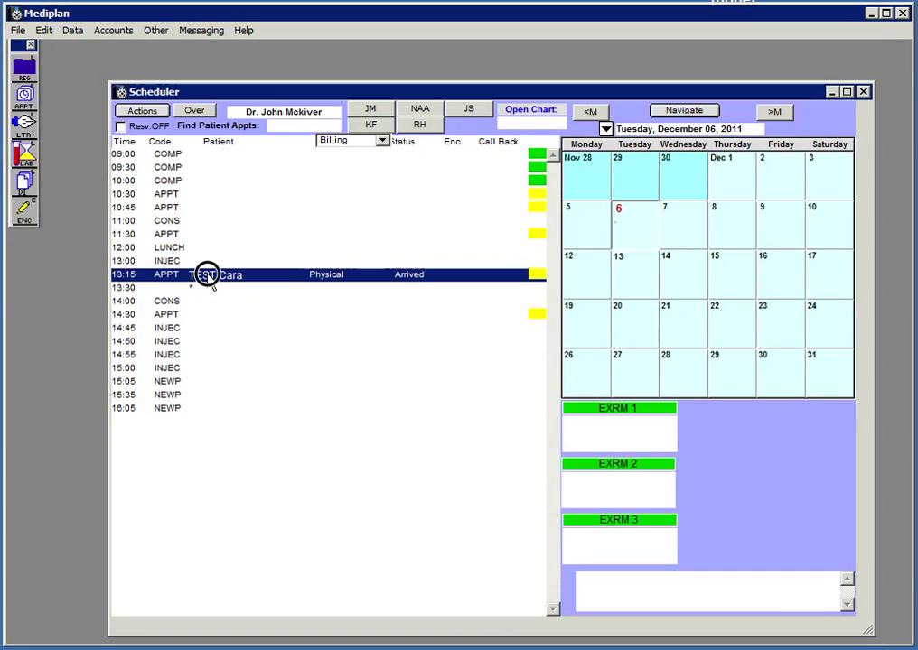
Assign the arrived 13:15 patient to exam room EXRM 1.
left_click(614, 446)
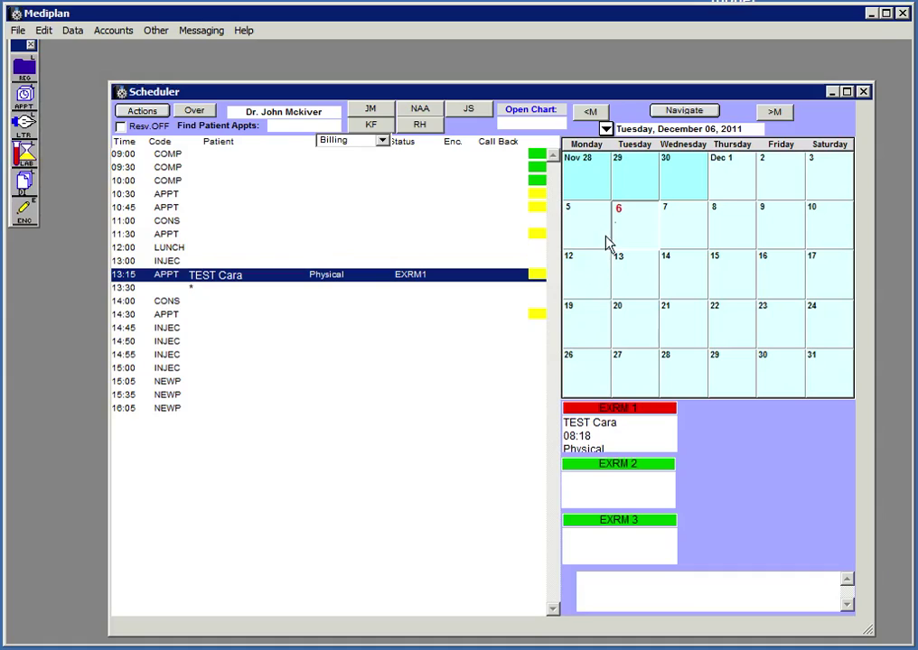
Create and save a calendar note 'OR' on Monday, December 12, 2011.
double_click(583, 273)
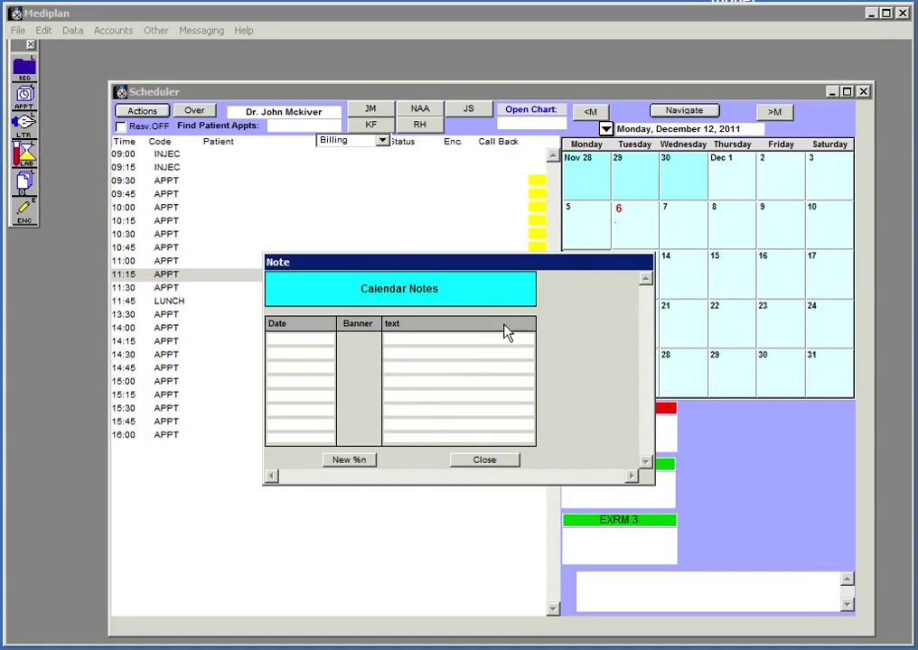
left_click(348, 460)
left_click(391, 467)
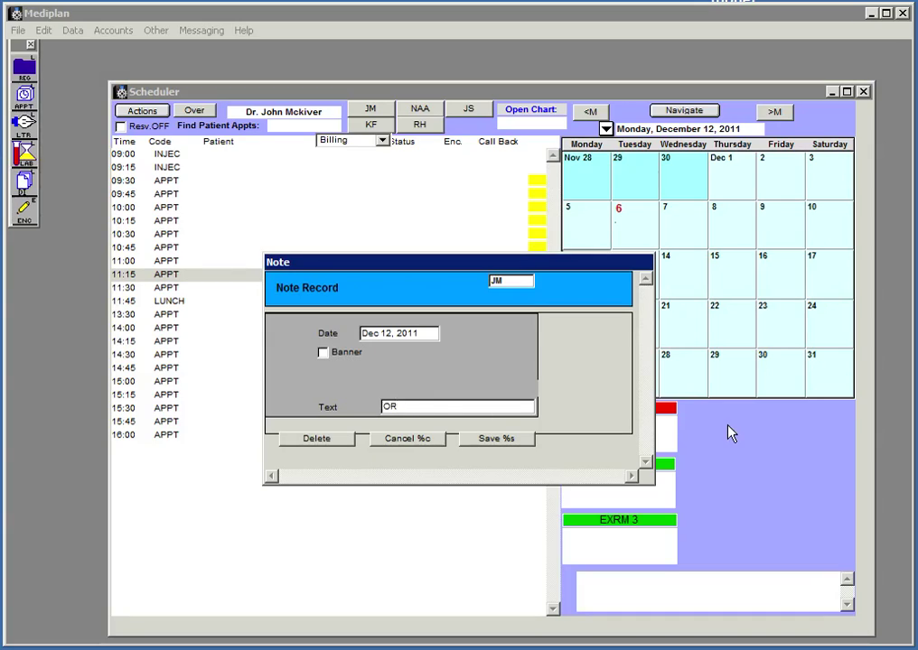
left_click(500, 440)
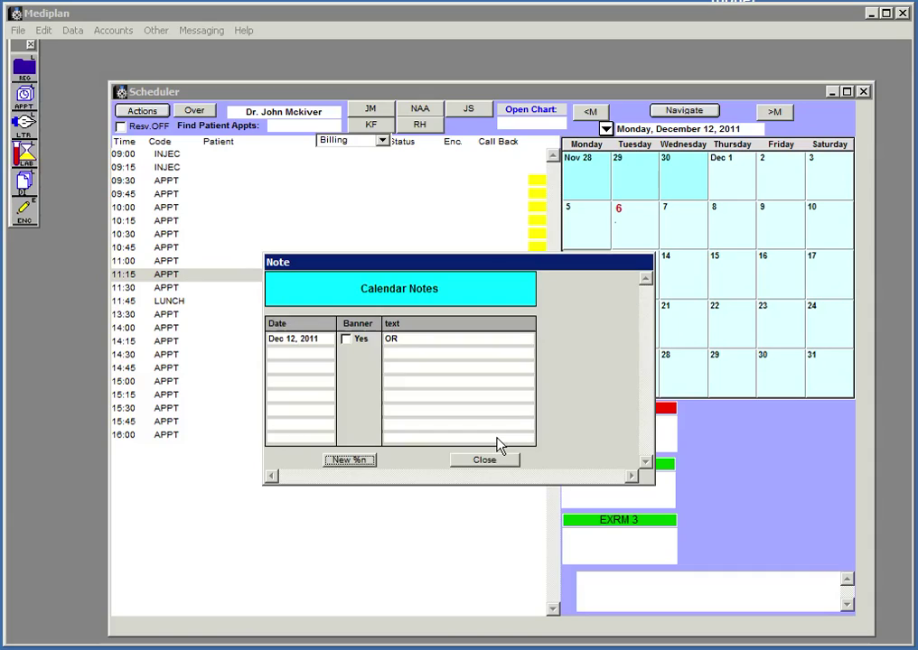
left_click(488, 462)
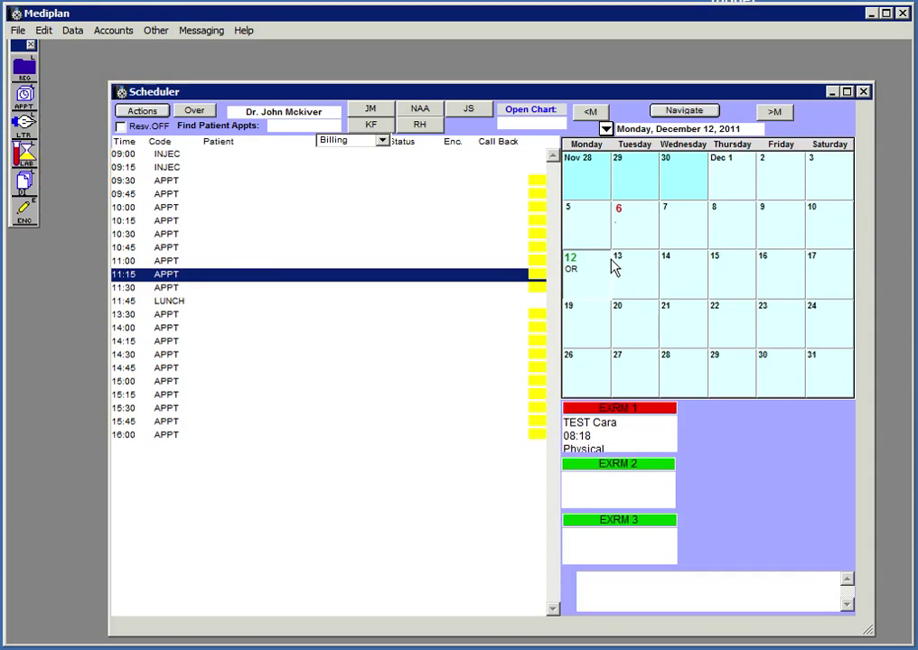
Create a light yellow 'Vacation' banner note spanning December 20 to 23, 2011.
double_click(625, 326)
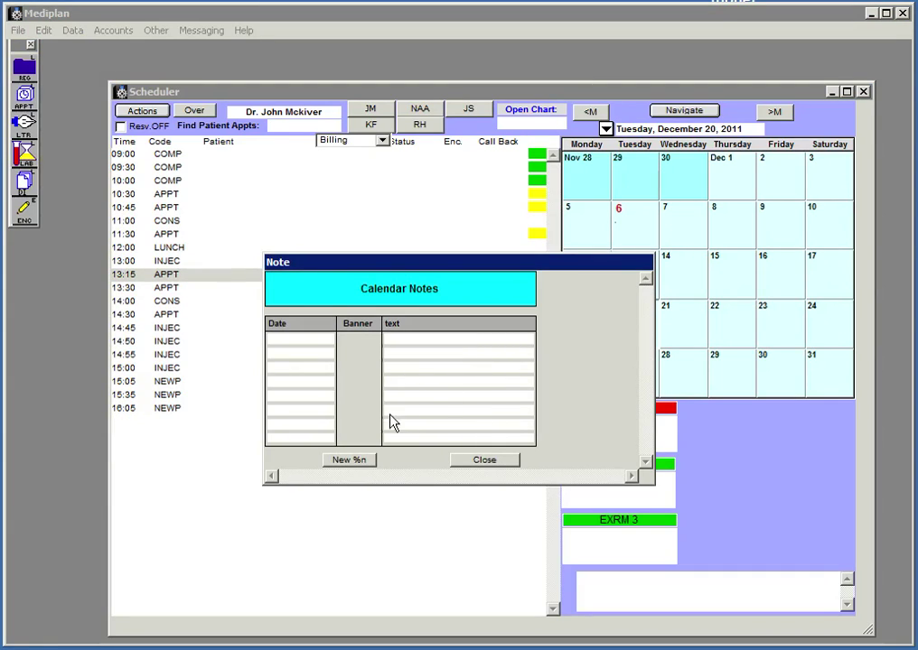
left_click(350, 460)
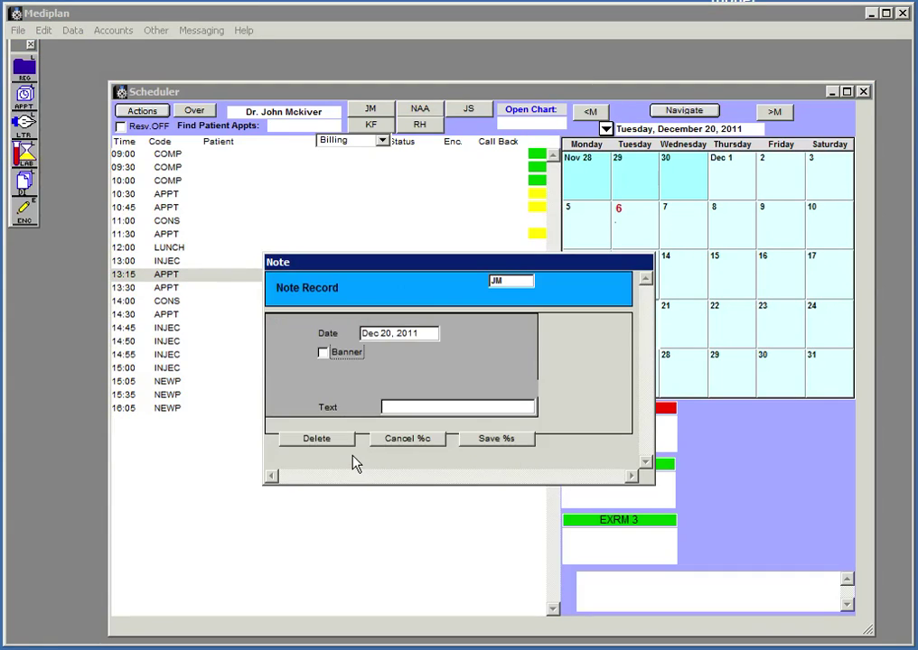
left_click(323, 354)
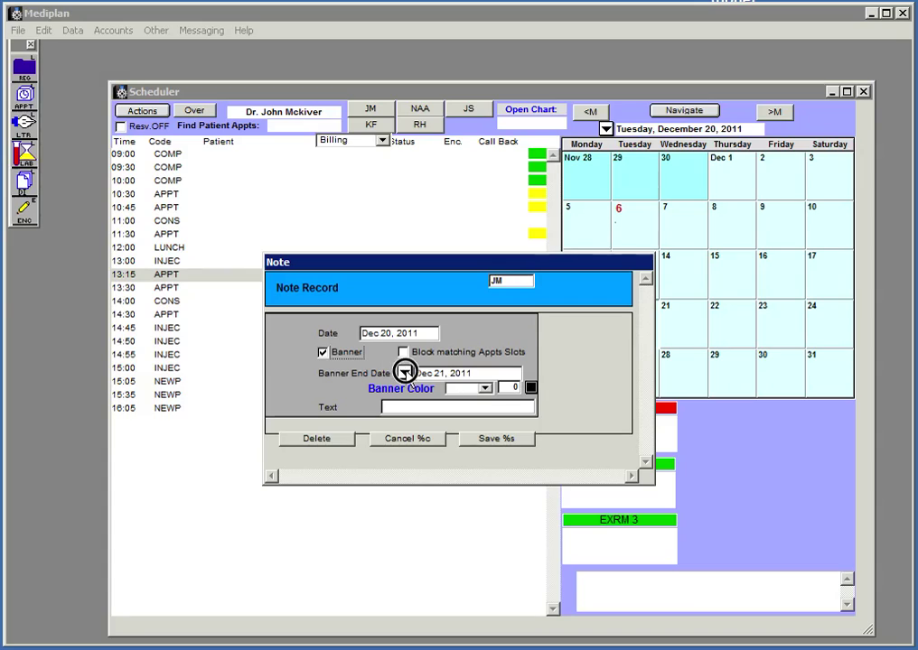
left_click(404, 373)
left_click(576, 480)
left_click(484, 389)
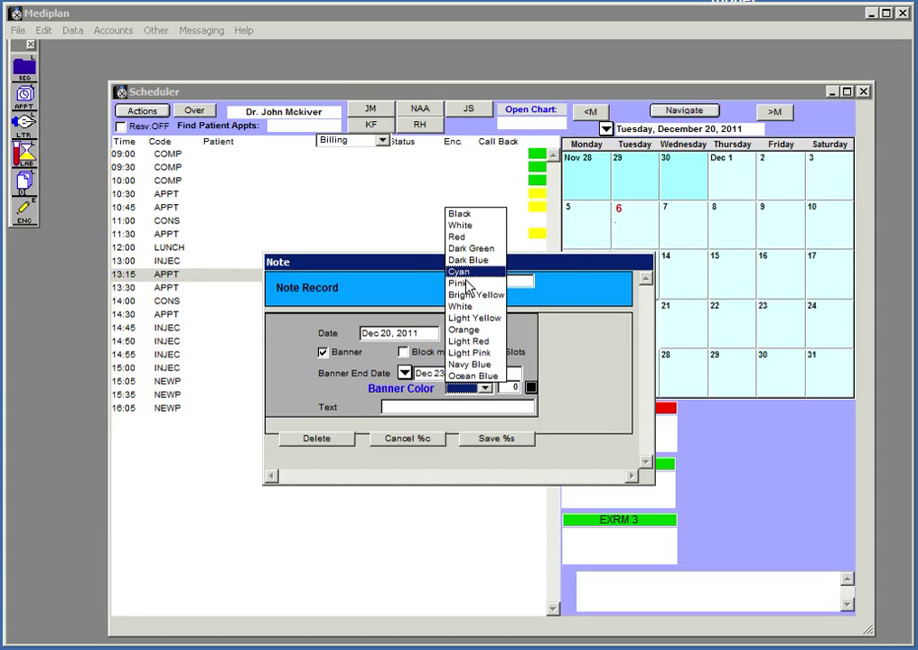
left_click(474, 318)
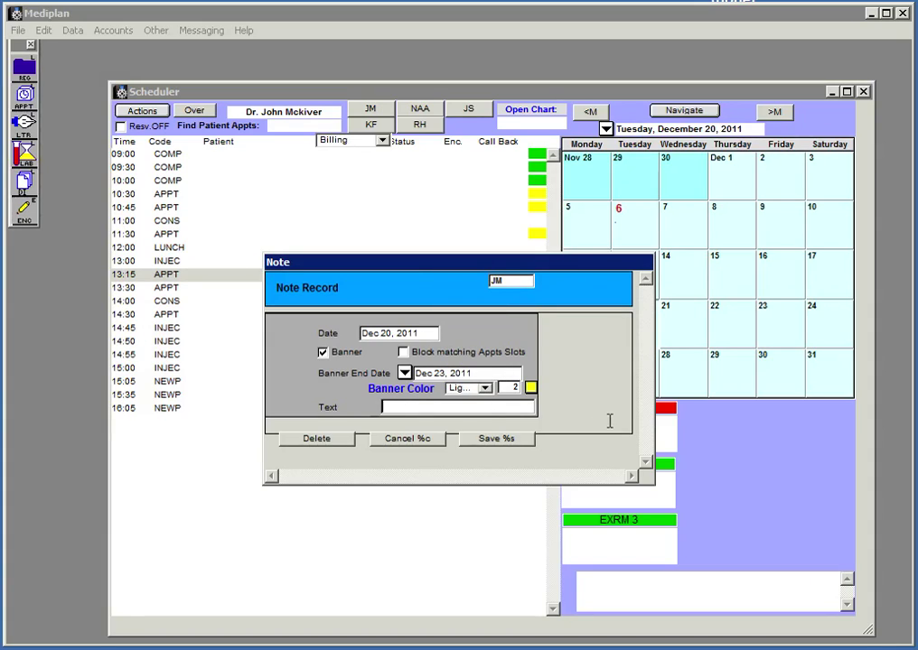
type("Vacaqtio")
key("BackSpace")
key("BackSpace")
key("BackSpace")
key("BackSpace")
type("tion")
left_click(485, 438)
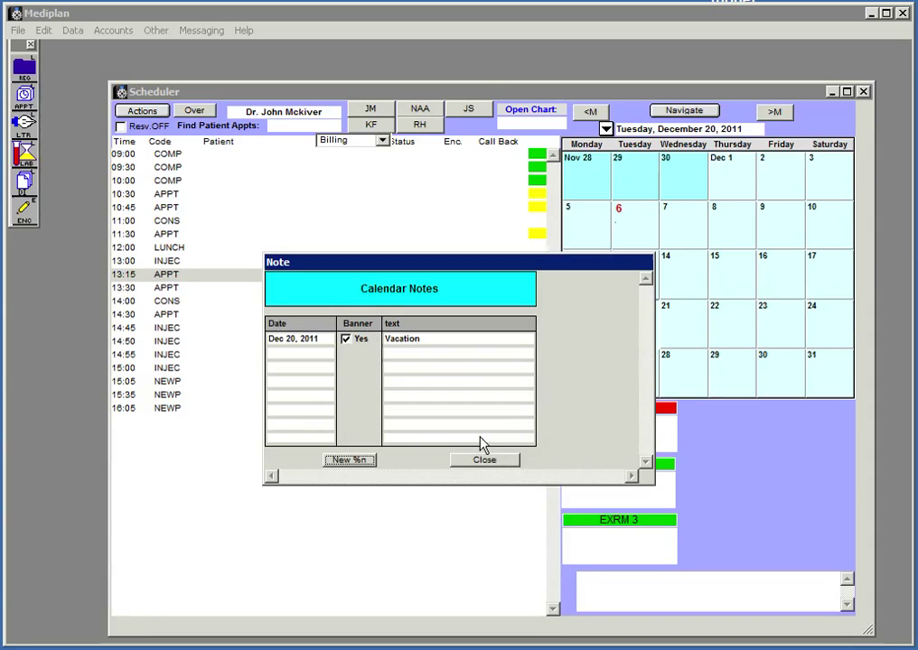
left_click(483, 461)
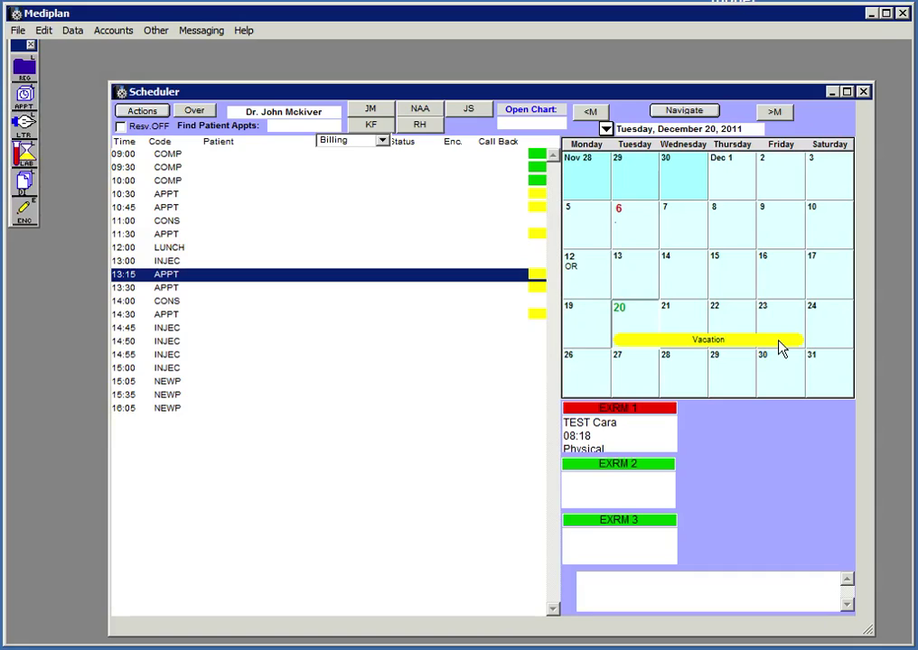
Add the daily clinic note 'Drug rep 1pm' to the doctor's December 20 schedule.
left_click(429, 112)
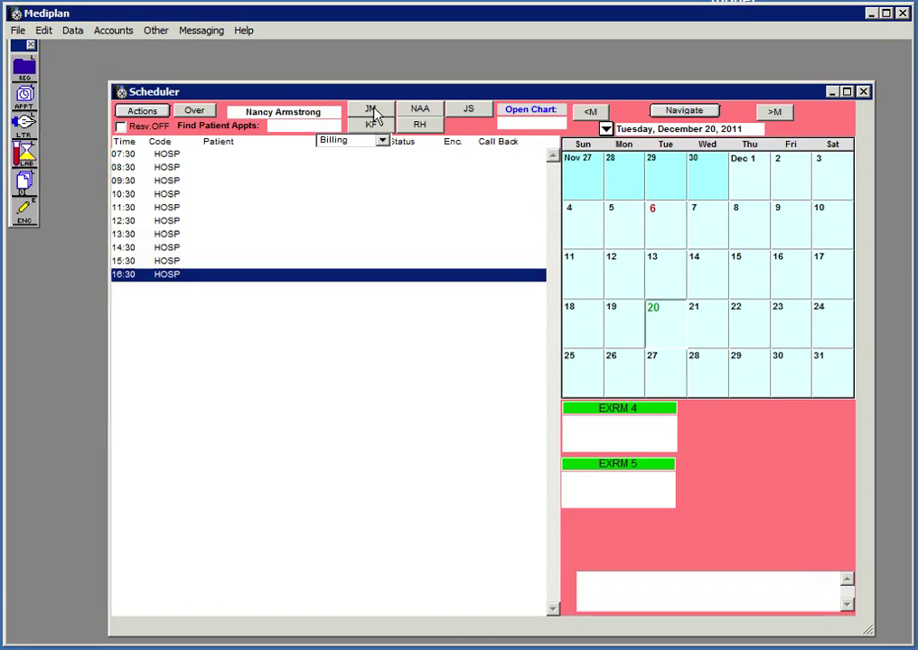
left_click(363, 109)
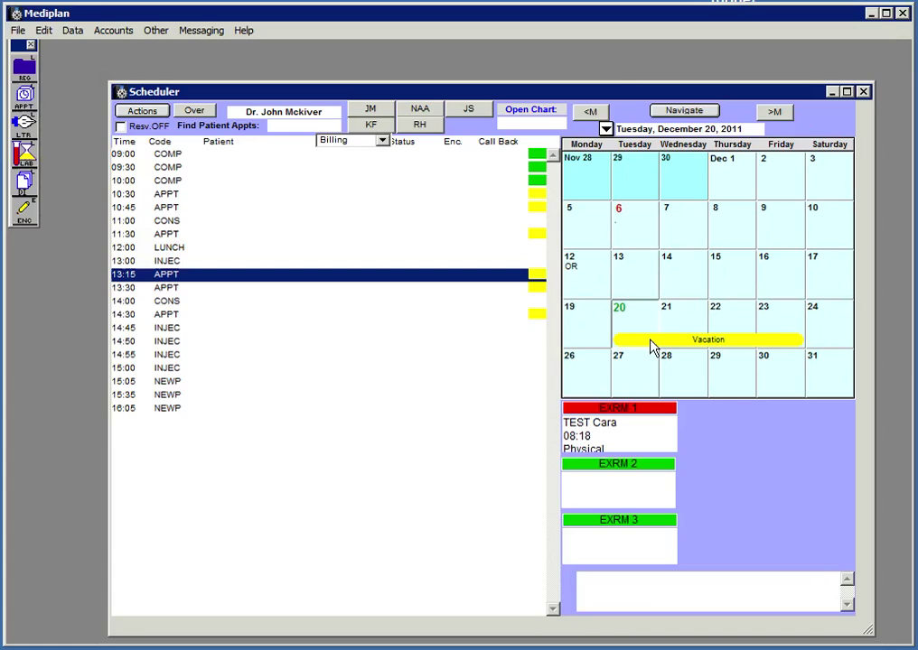
left_click(641, 596)
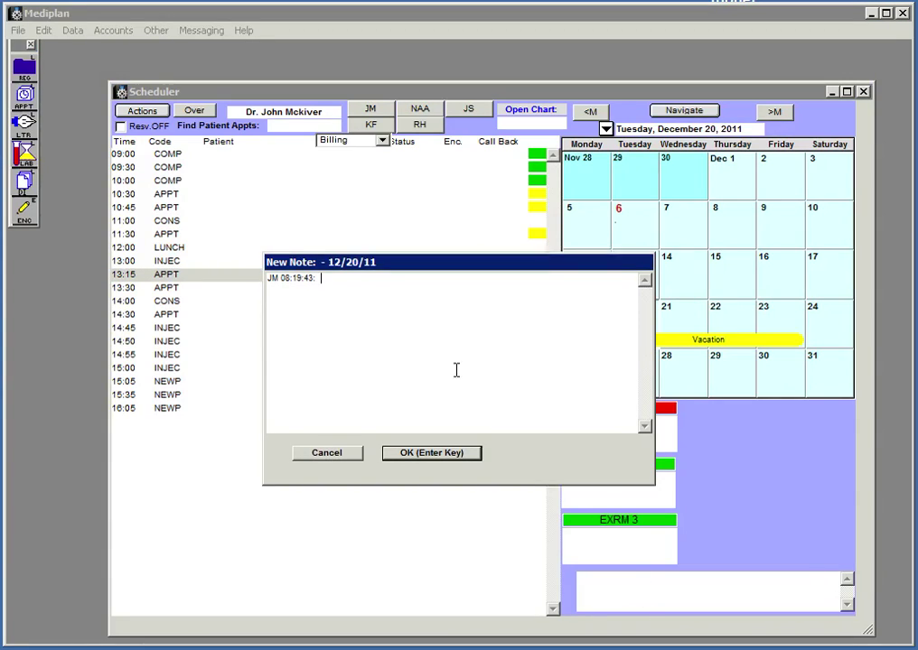
left_click(440, 456)
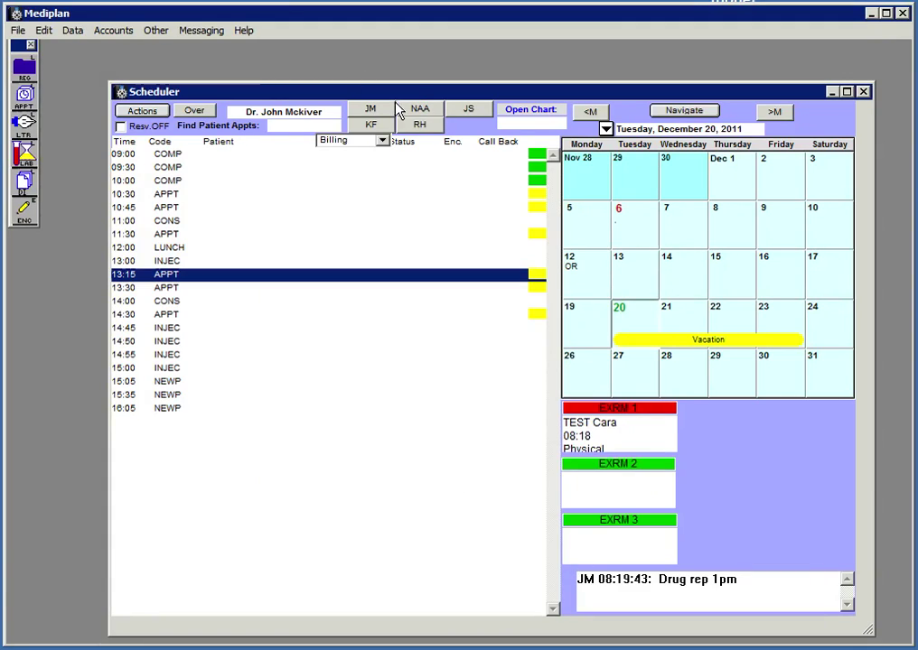
Cycle through the NAA and JS provider schedules and return to JM.
left_click(419, 109)
left_click(482, 113)
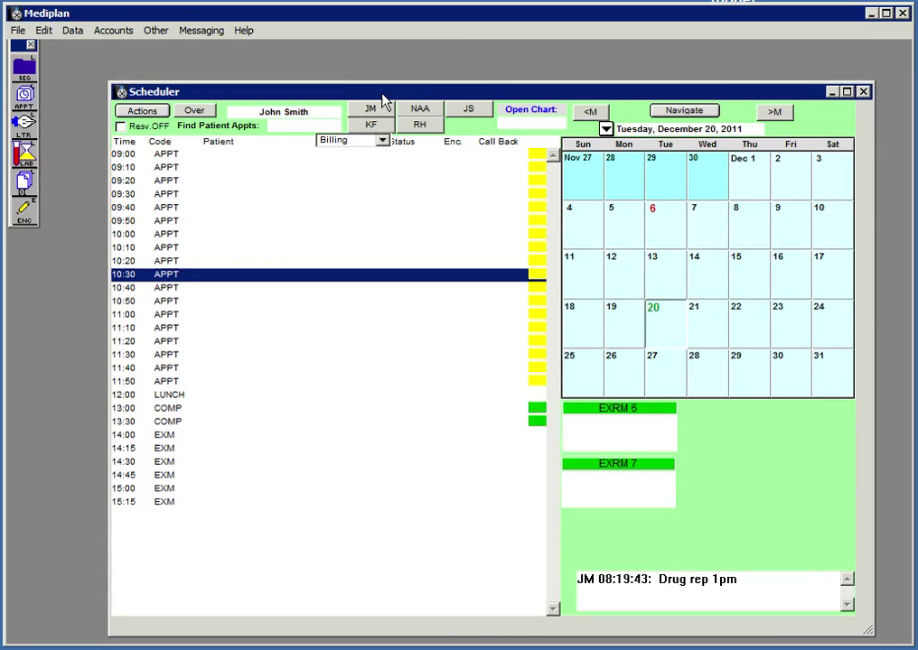
left_click(378, 113)
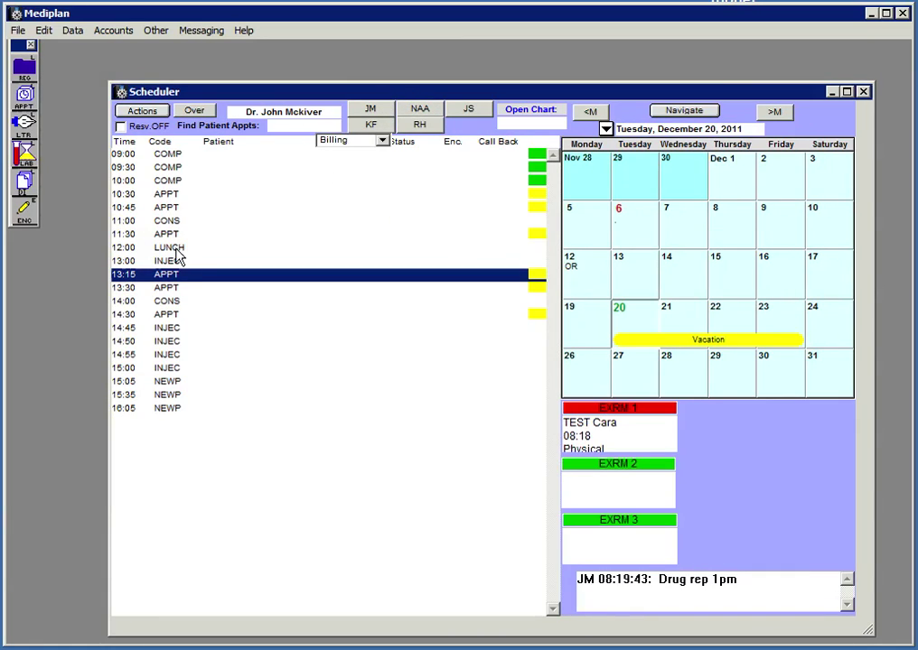
Display the schedule for December 12.
left_click(143, 112)
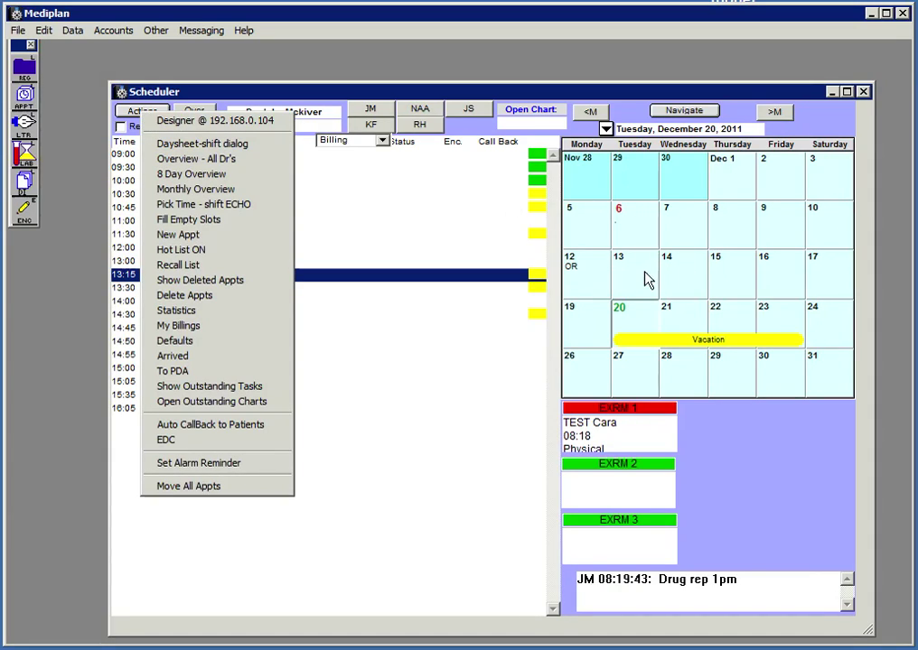
left_click(593, 281)
left_click(592, 280)
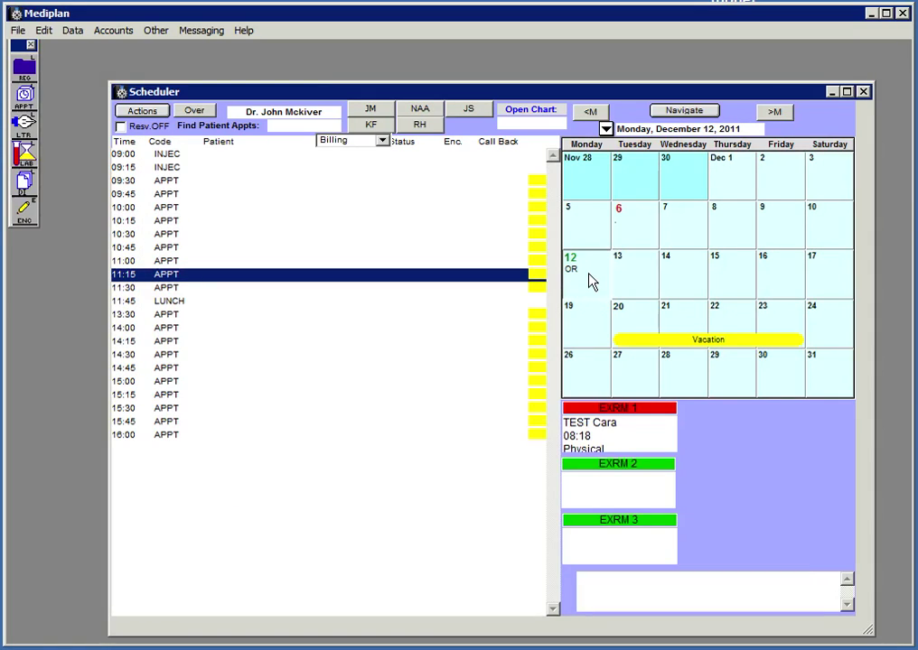
Fill the empty 1:30–4:00 PM slots as RESERVED with reason OR.
left_click(145, 111)
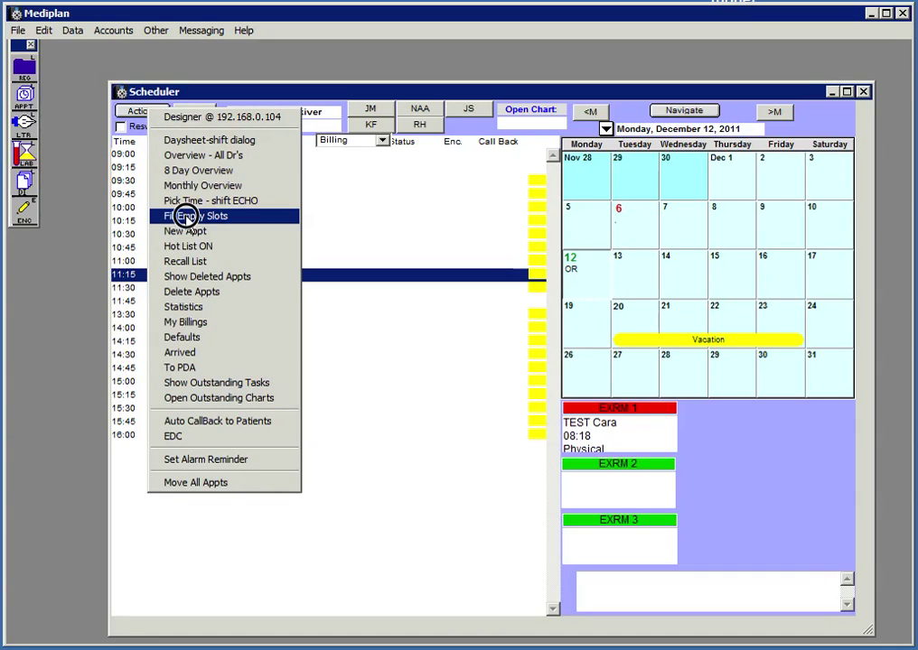
left_click(186, 217)
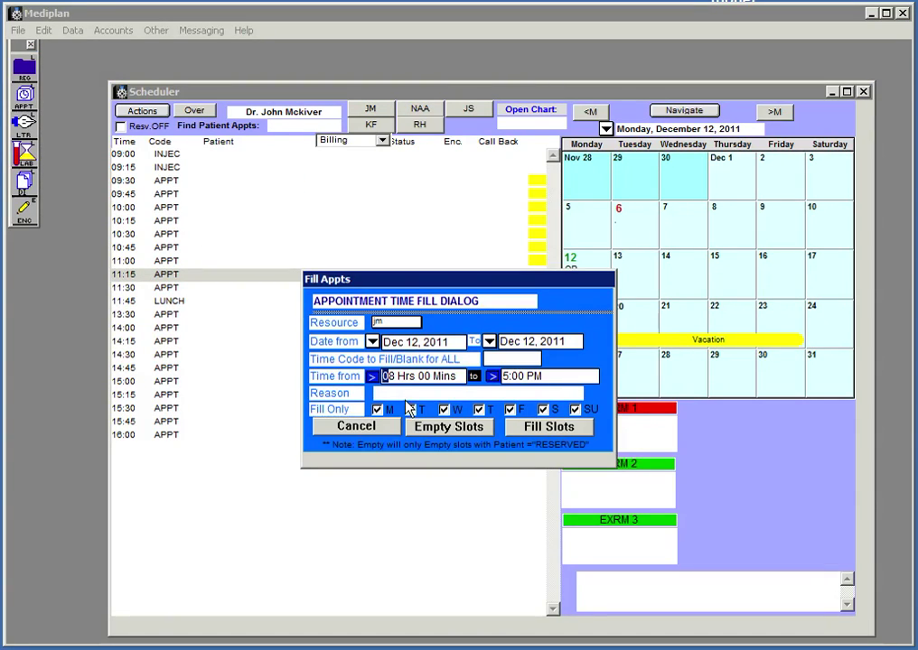
type("330")
key("Tab")
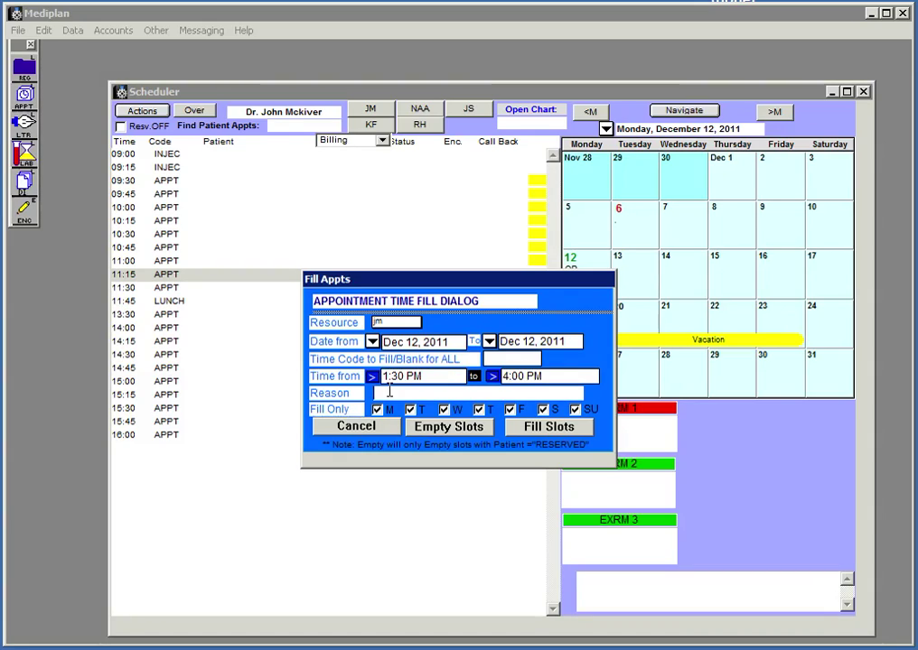
type("OR")
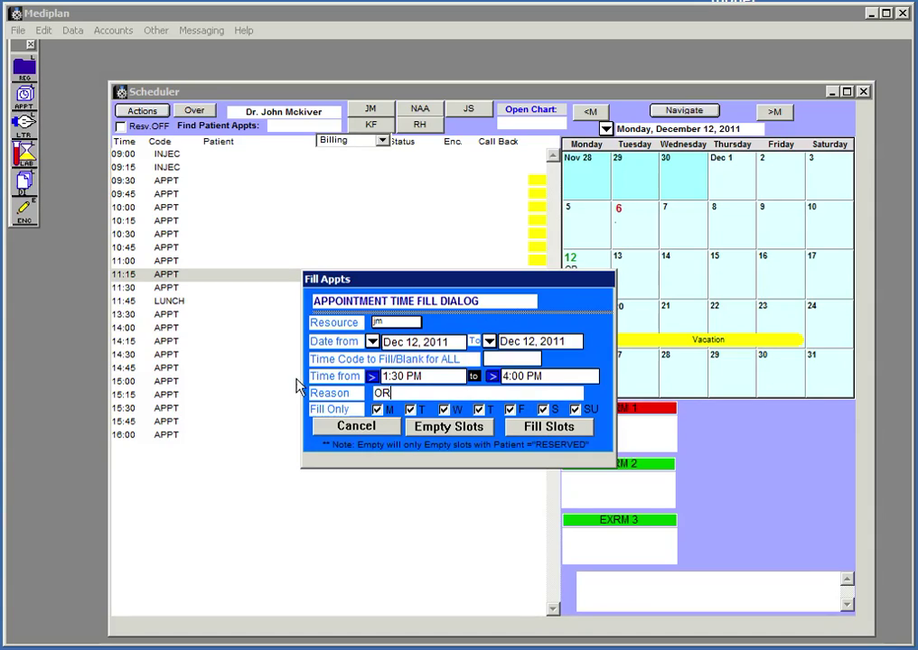
left_click(532, 428)
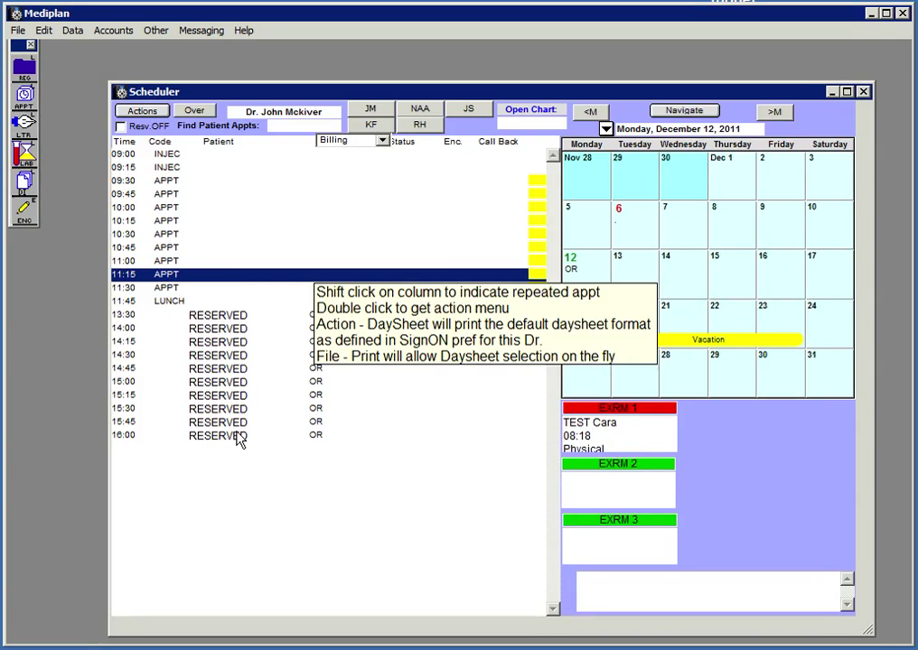
left_click(142, 110)
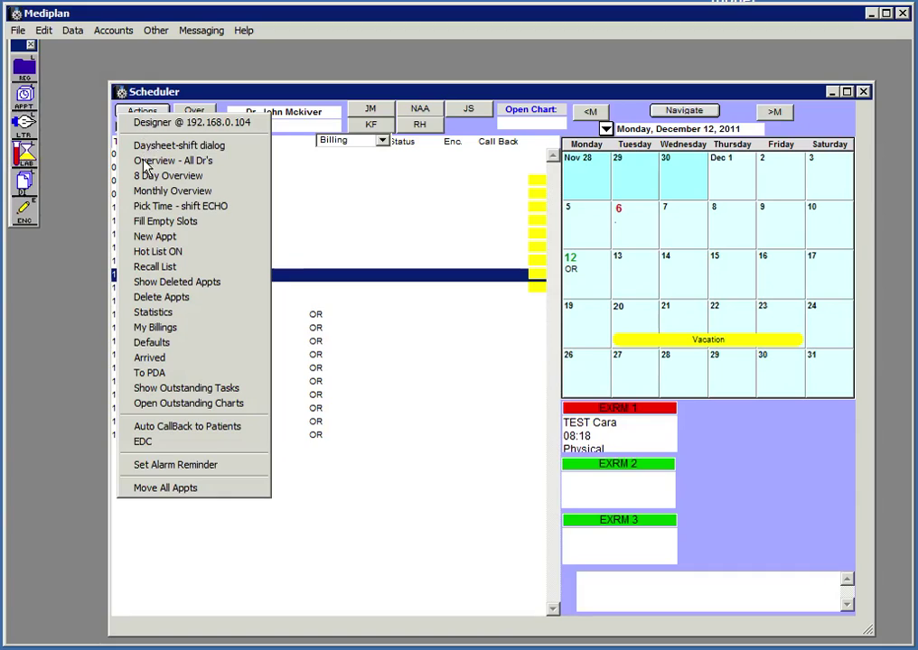
Clear the RESERVED OR entries from December 12's 1:30–4:00 PM slots, restoring open APPT slots.
left_click(155, 222)
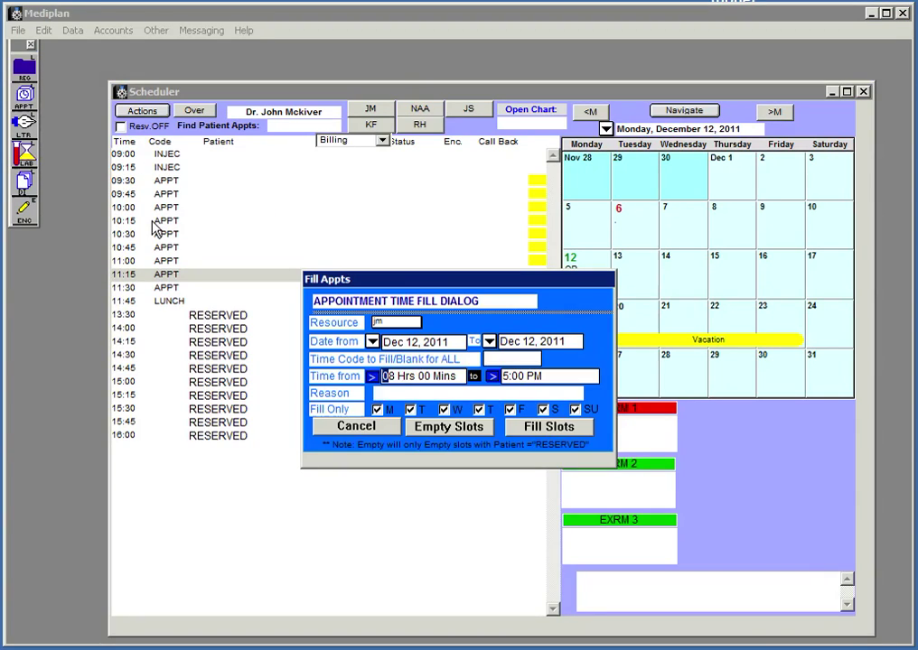
type("1330")
key("Tab")
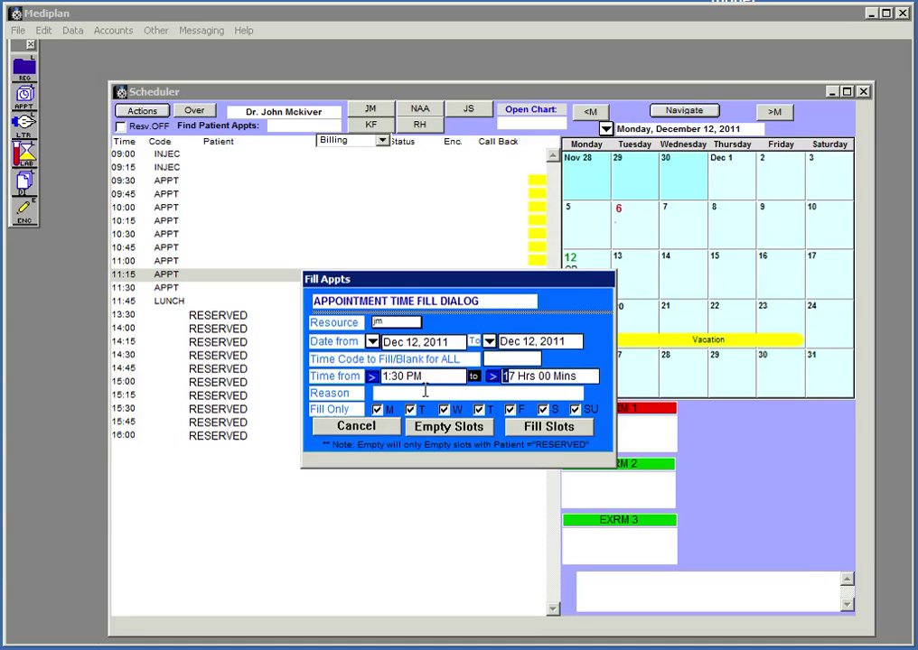
type("16")
left_click(425, 391)
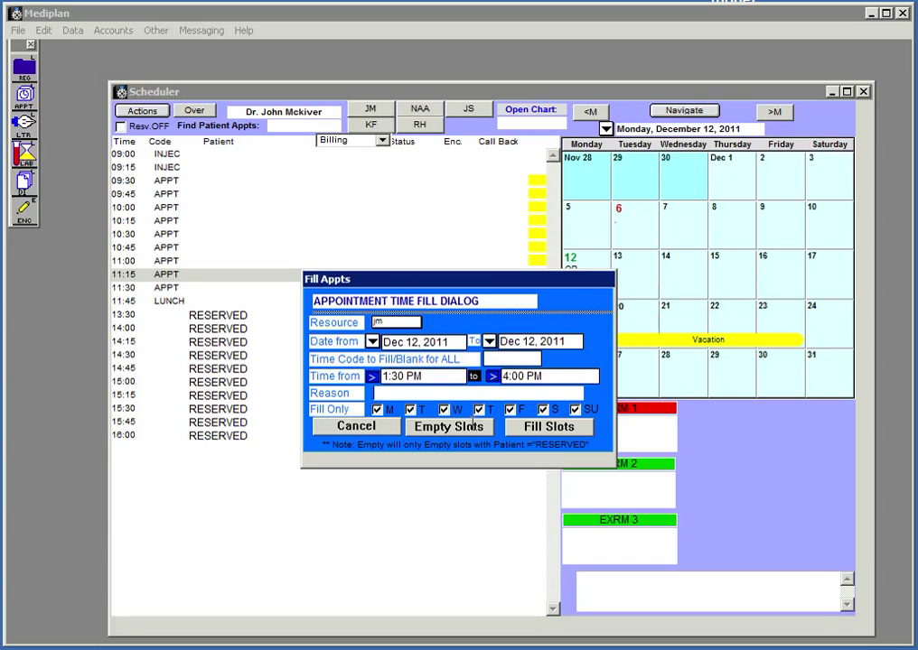
left_click(458, 438)
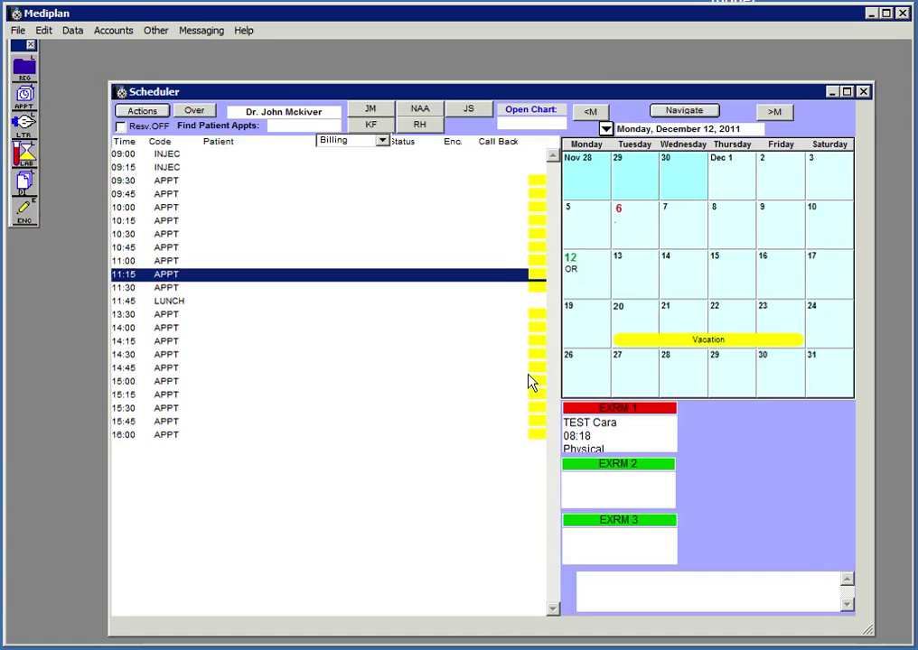
Remove the 'OR' calendar note from December 12 and switch to Tuesday, December 13.
double_click(576, 283)
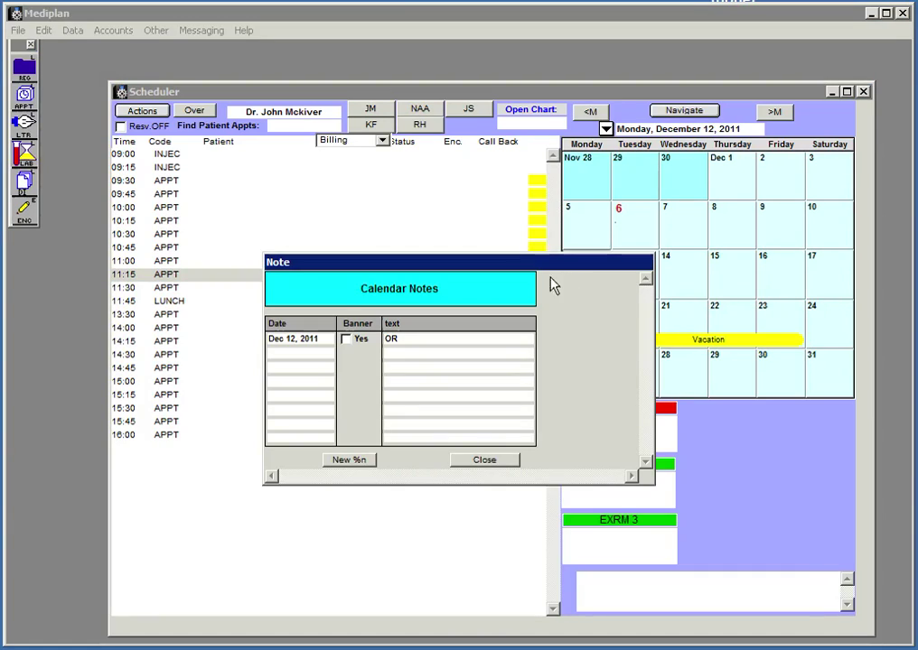
double_click(281, 344)
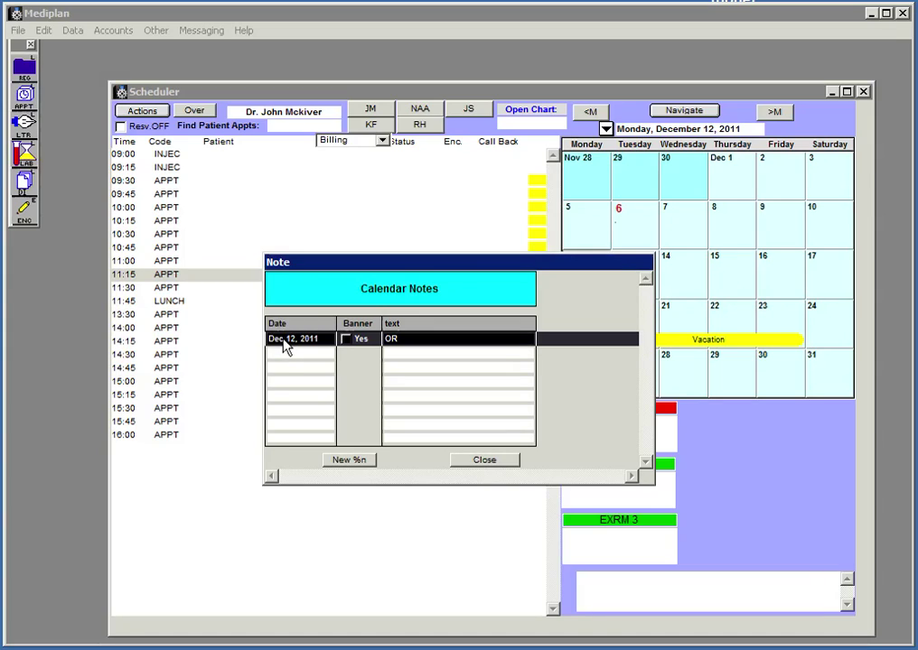
left_click(310, 442)
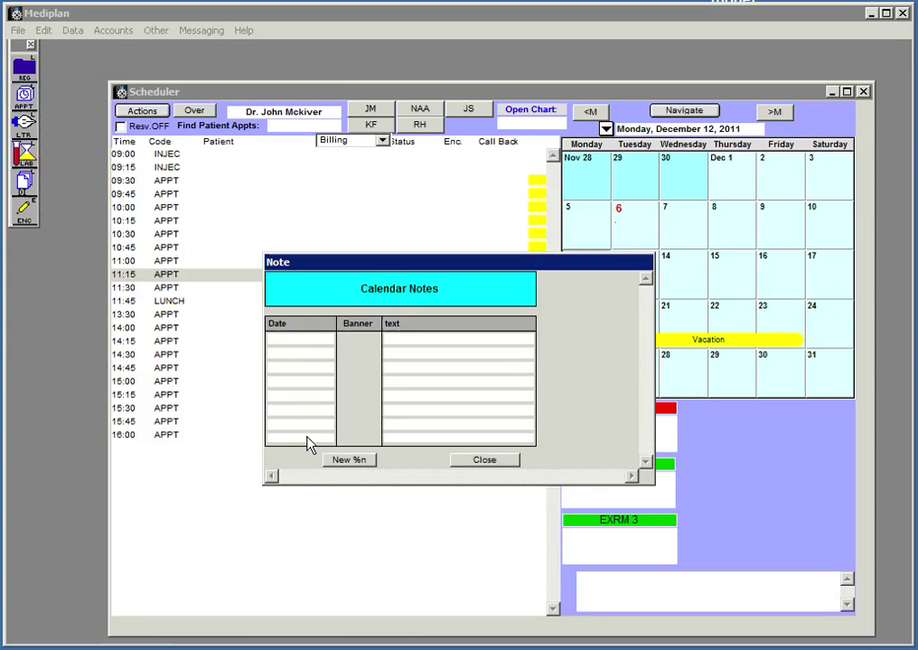
left_click(494, 463)
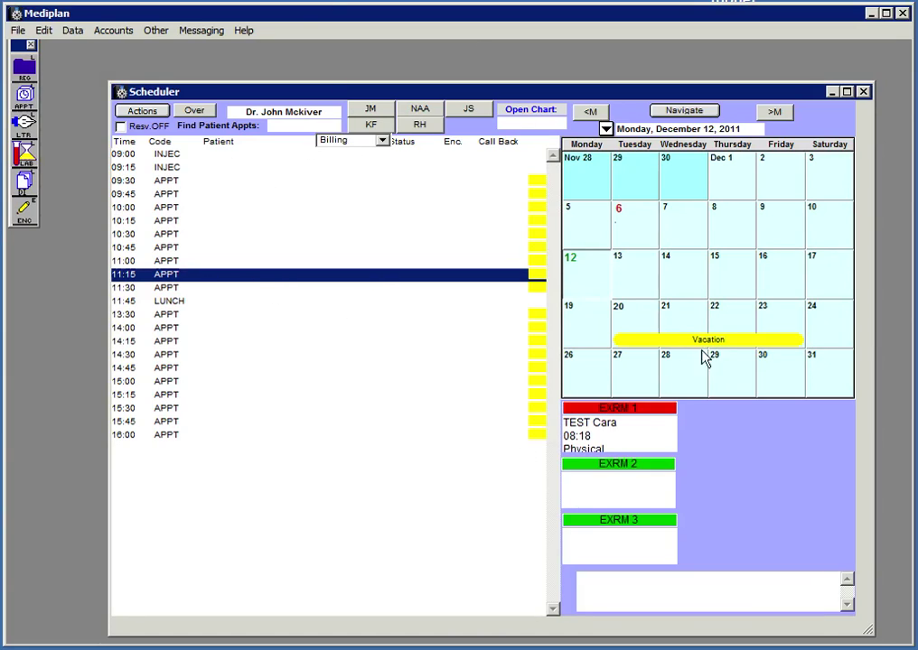
left_click(635, 283)
left_click(678, 268)
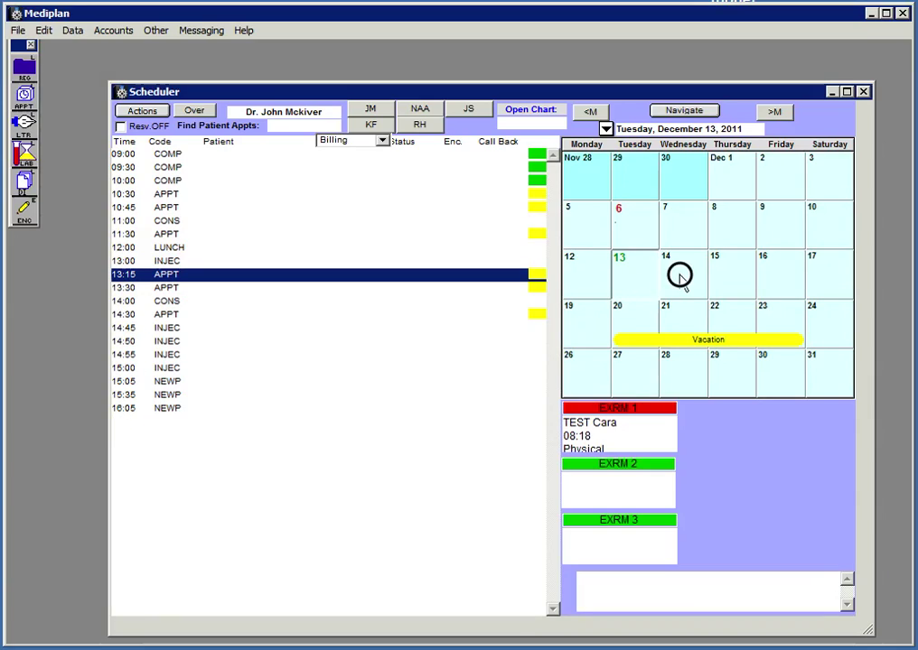